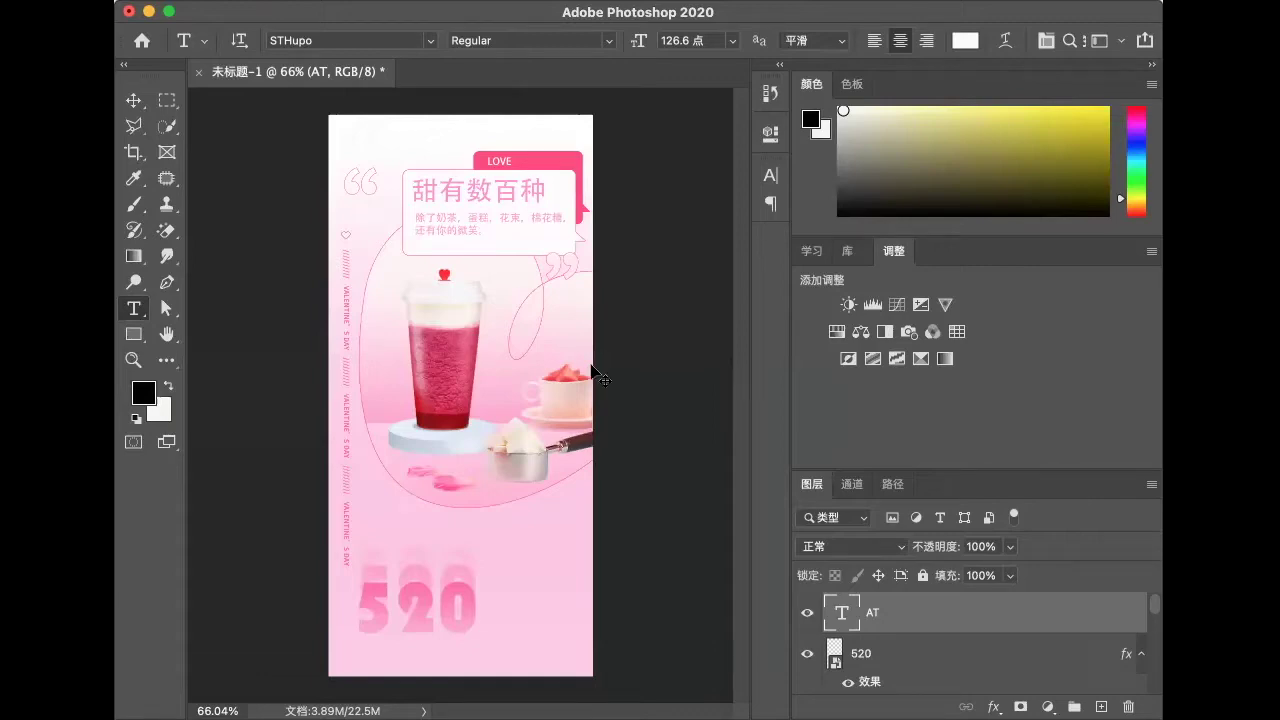
Bring up the New Document dialog for a fresh poster canvas
key(ctrl+n)
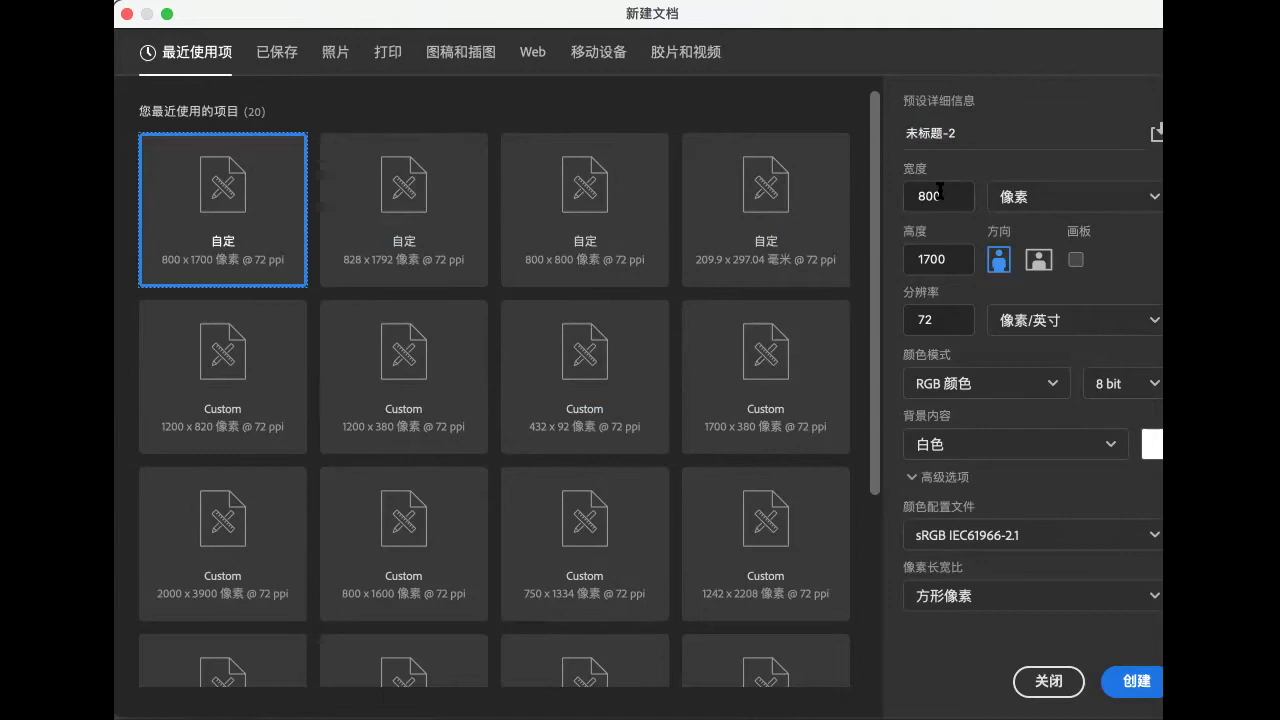
Create a new 1242 × 2208 px document (未标题-2)
text(1242)
click(931, 259)
text(2208)
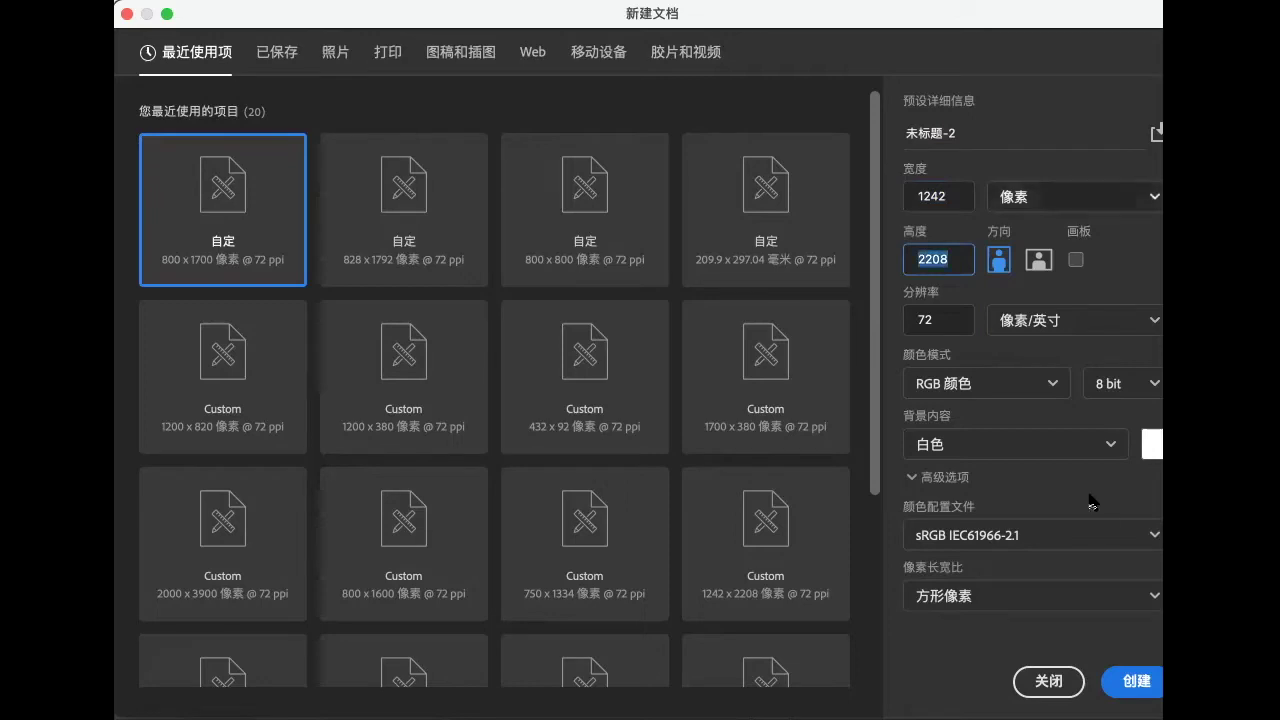
click(1142, 684)
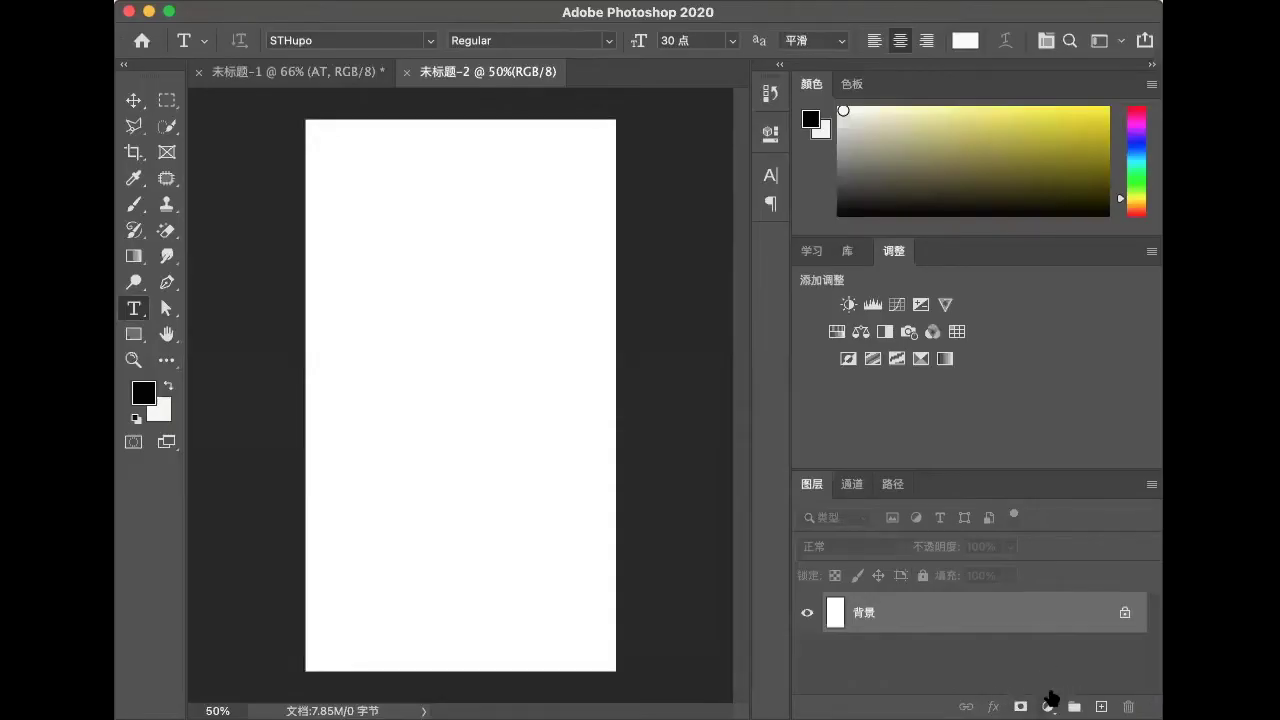
Add a 渐变 gradient fill layer with stops of pink f9a5e6 and white
click(1048, 702)
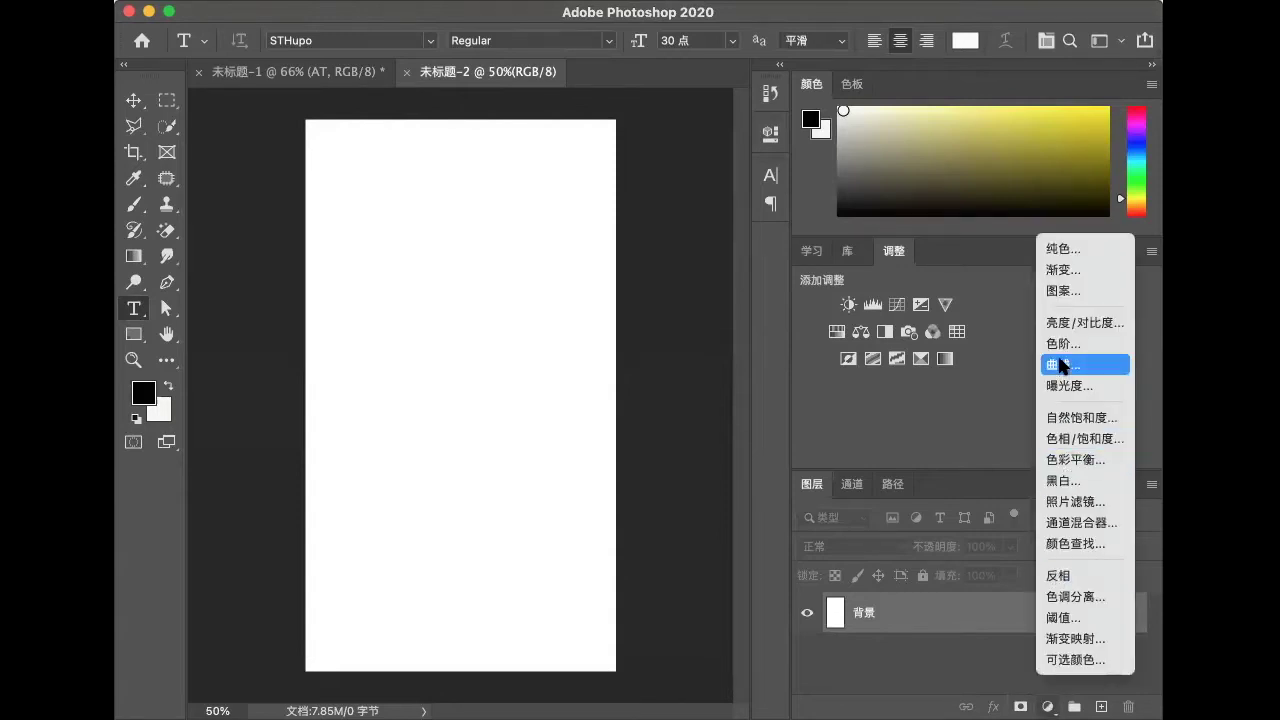
click(1063, 270)
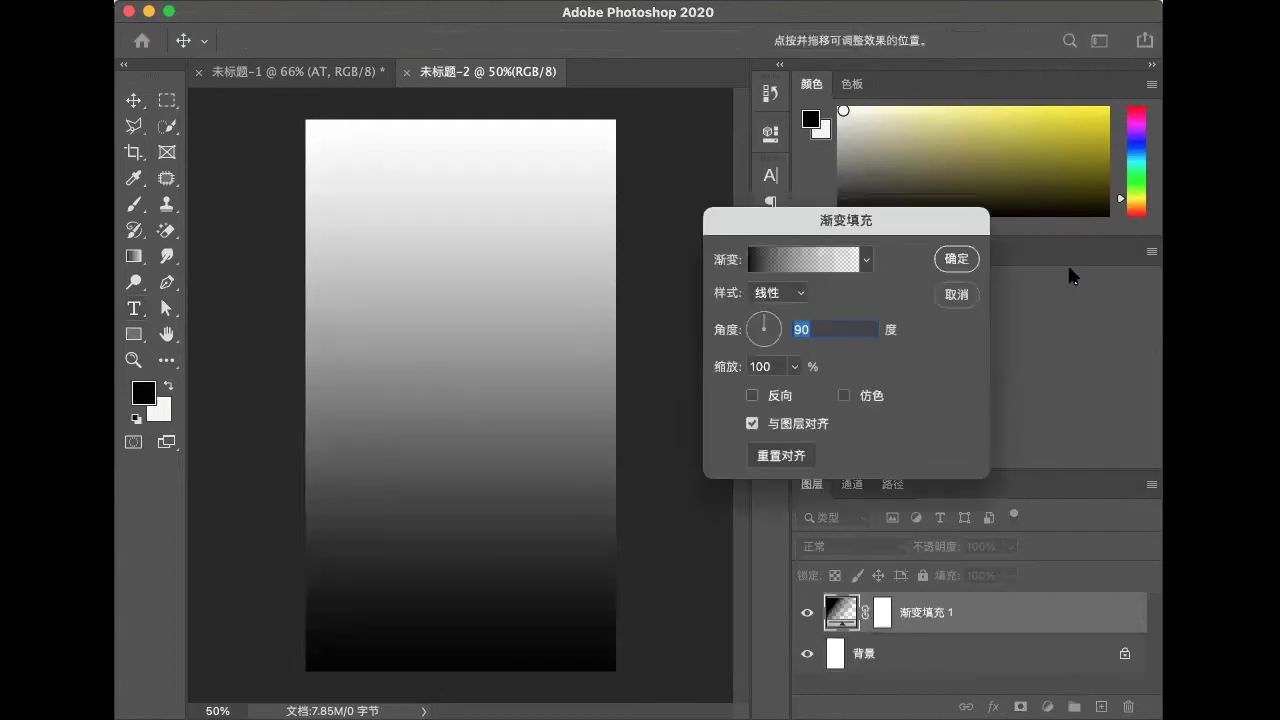
click(787, 262)
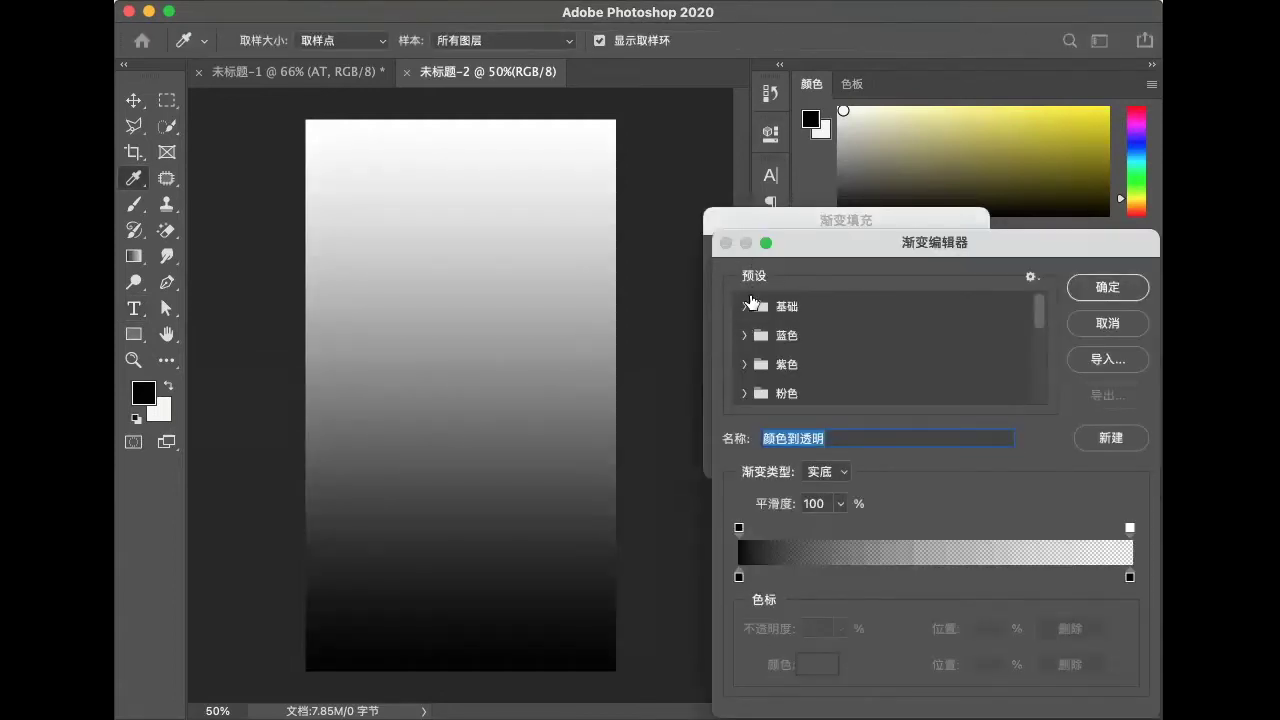
click(739, 577)
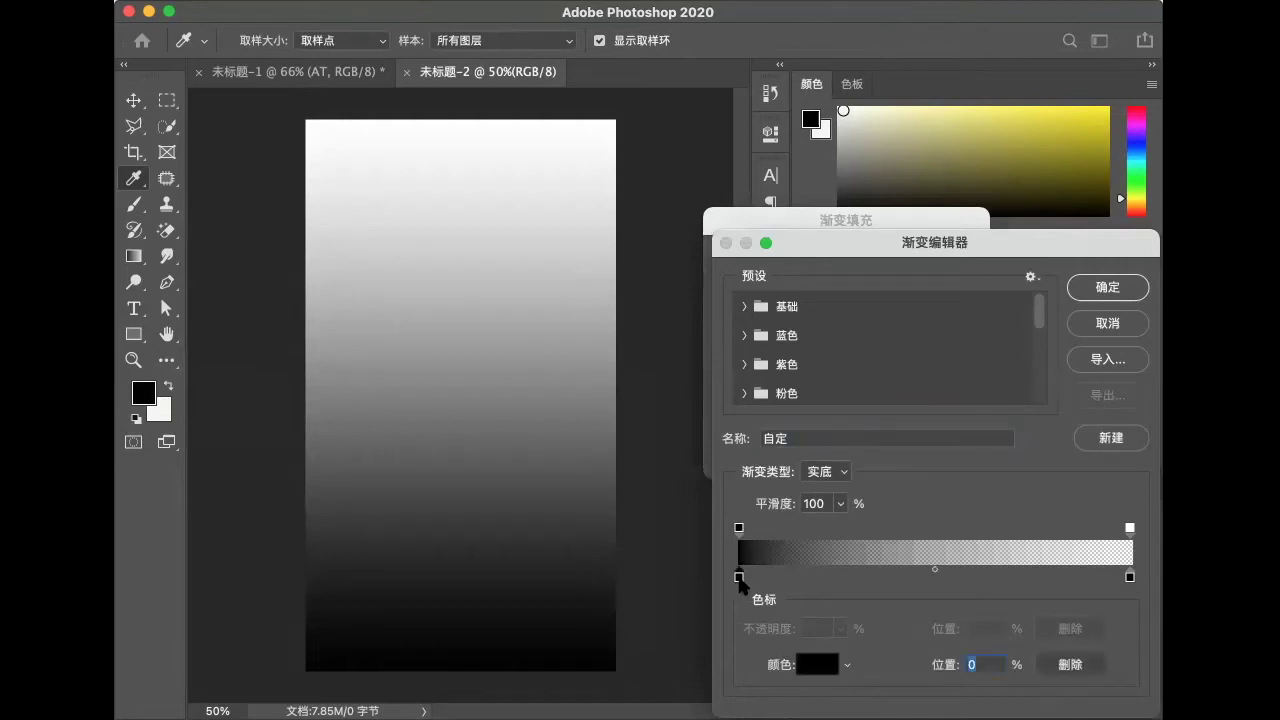
double_click(739, 577)
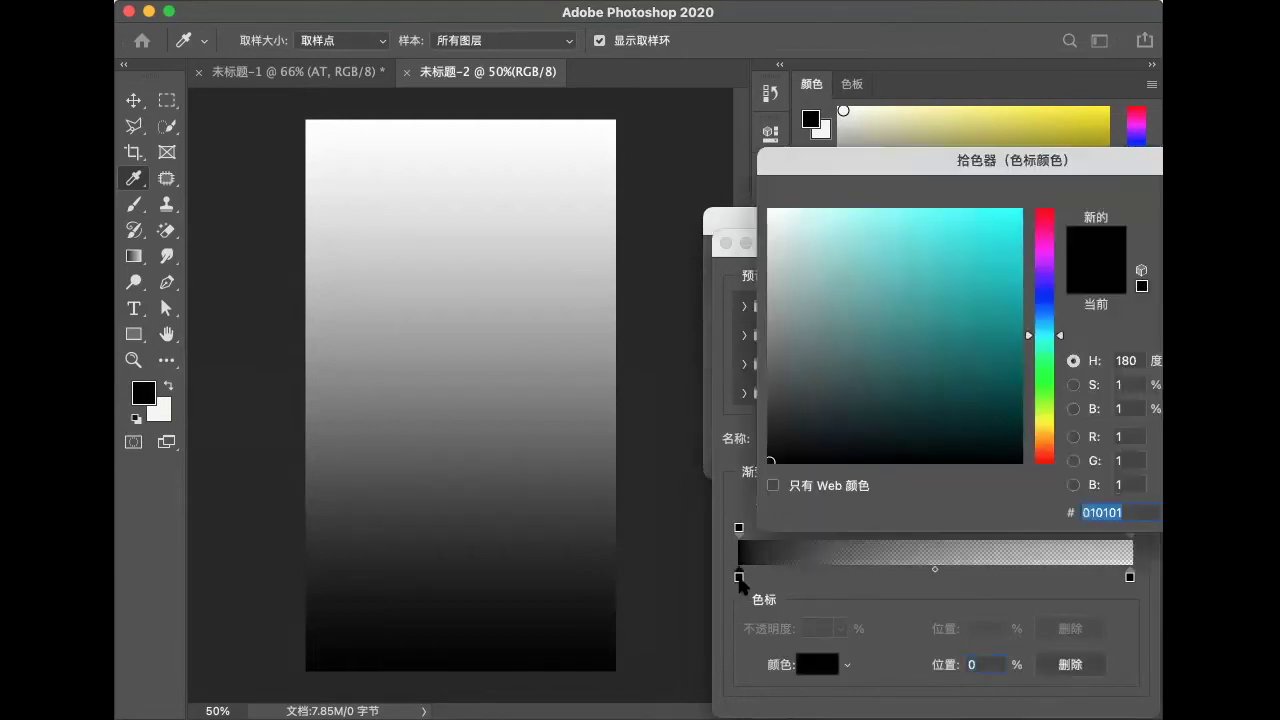
click(1044, 245)
click(851, 214)
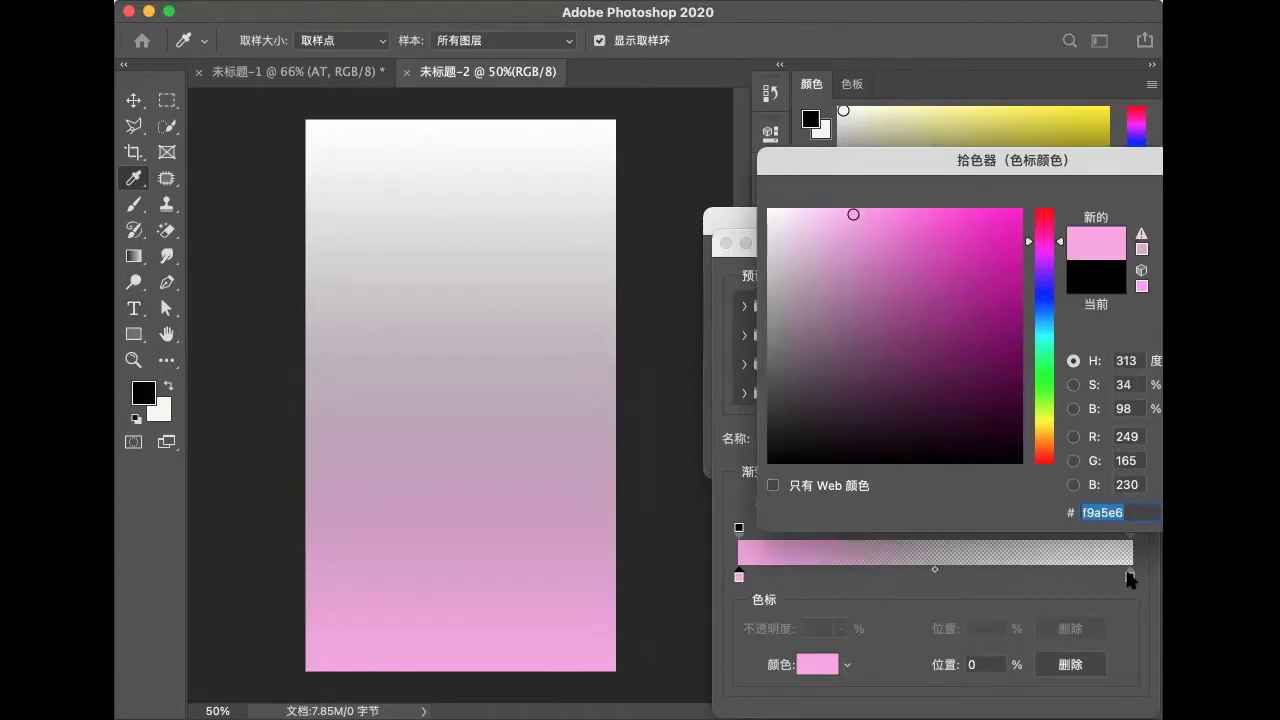
key(Return)
double_click(1130, 577)
key(Return)
key(Return)
key(Return)
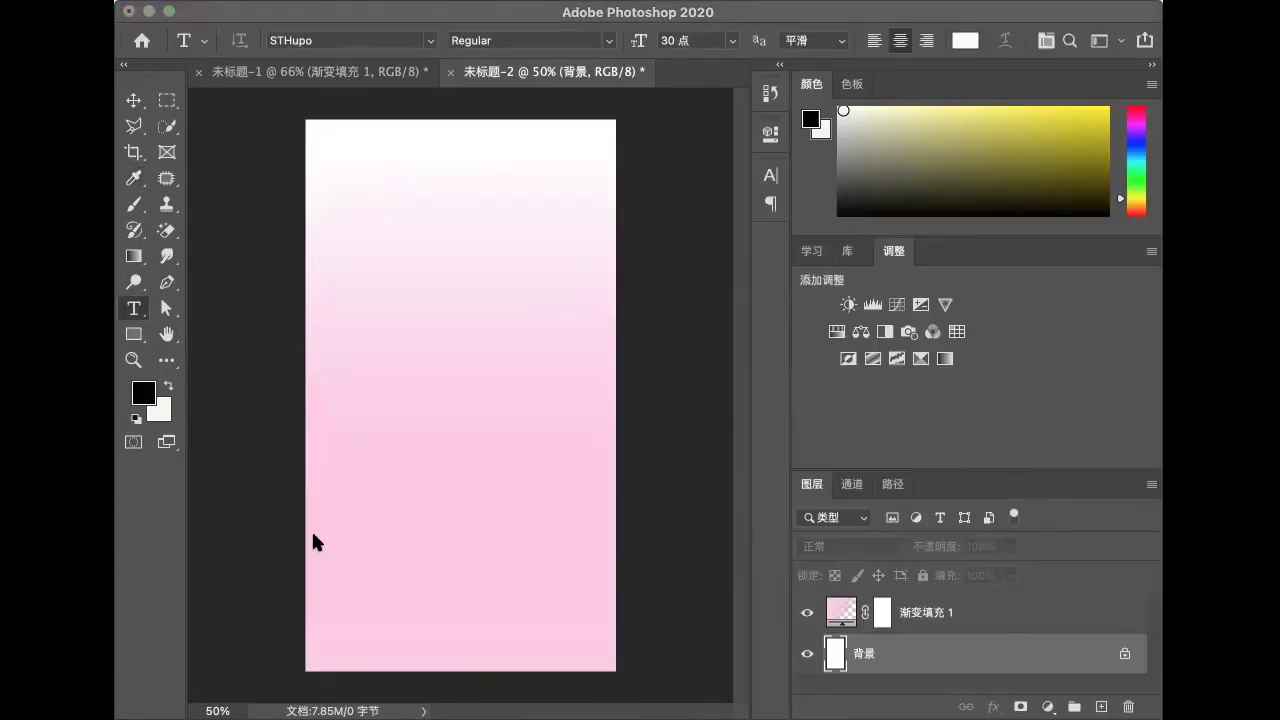
Place the swirl outline, 台子 platform and 奶茶 milk-tea cup images on the canvas
mouse_move(462, 396)
mouse_down()
mouse_move(467, 364)
mouse_move(482, 362)
mouse_up()
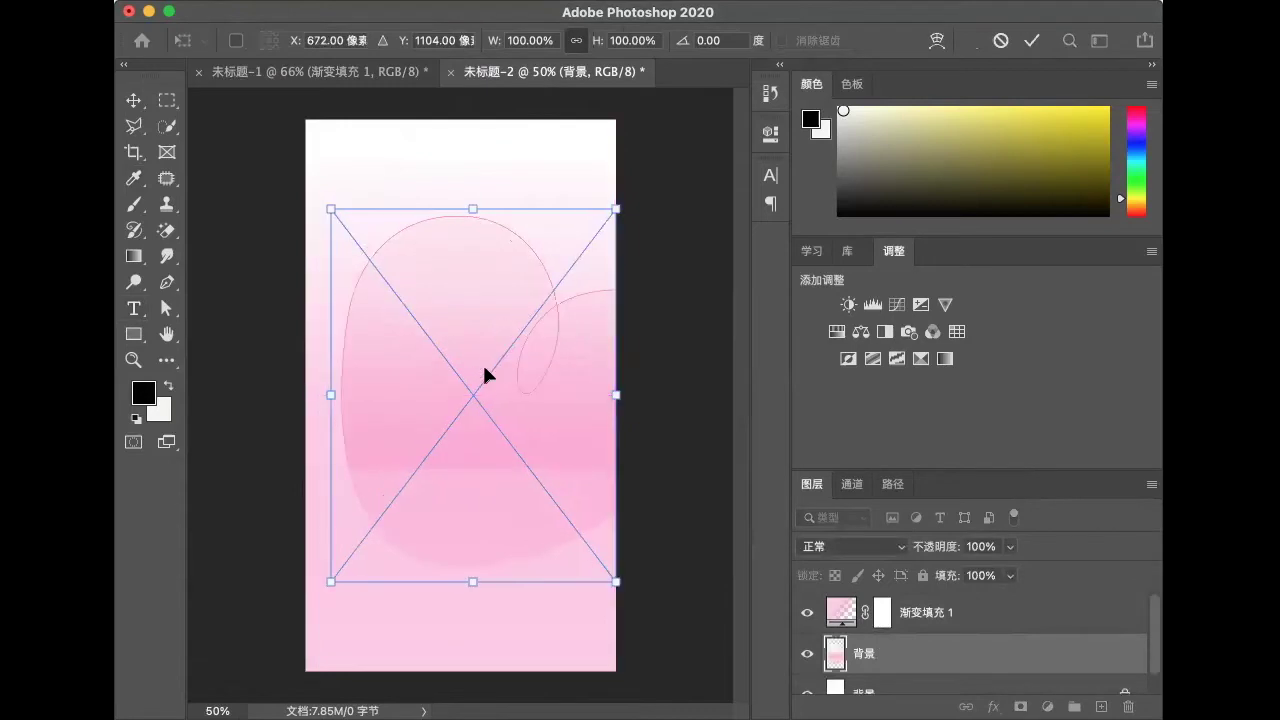
key(Return)
key(t)
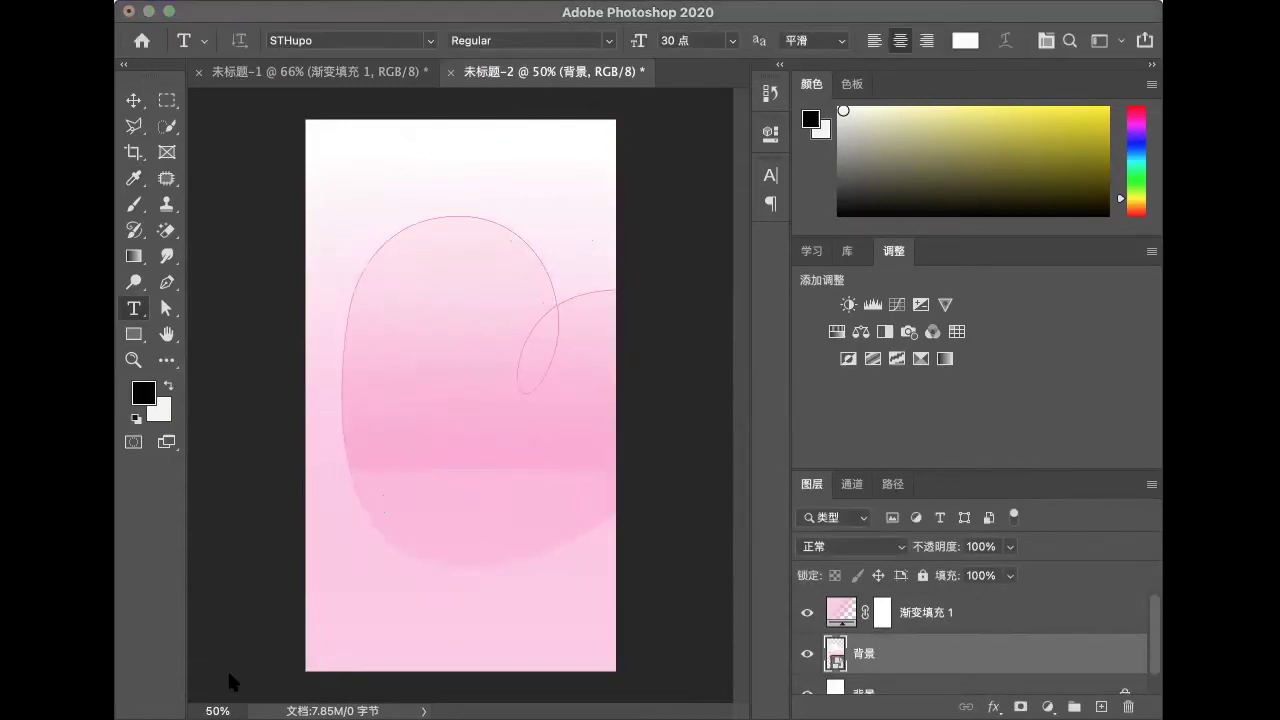
drag(229, 680, 451, 463)
key(Return)
drag(534, 343, 440, 385)
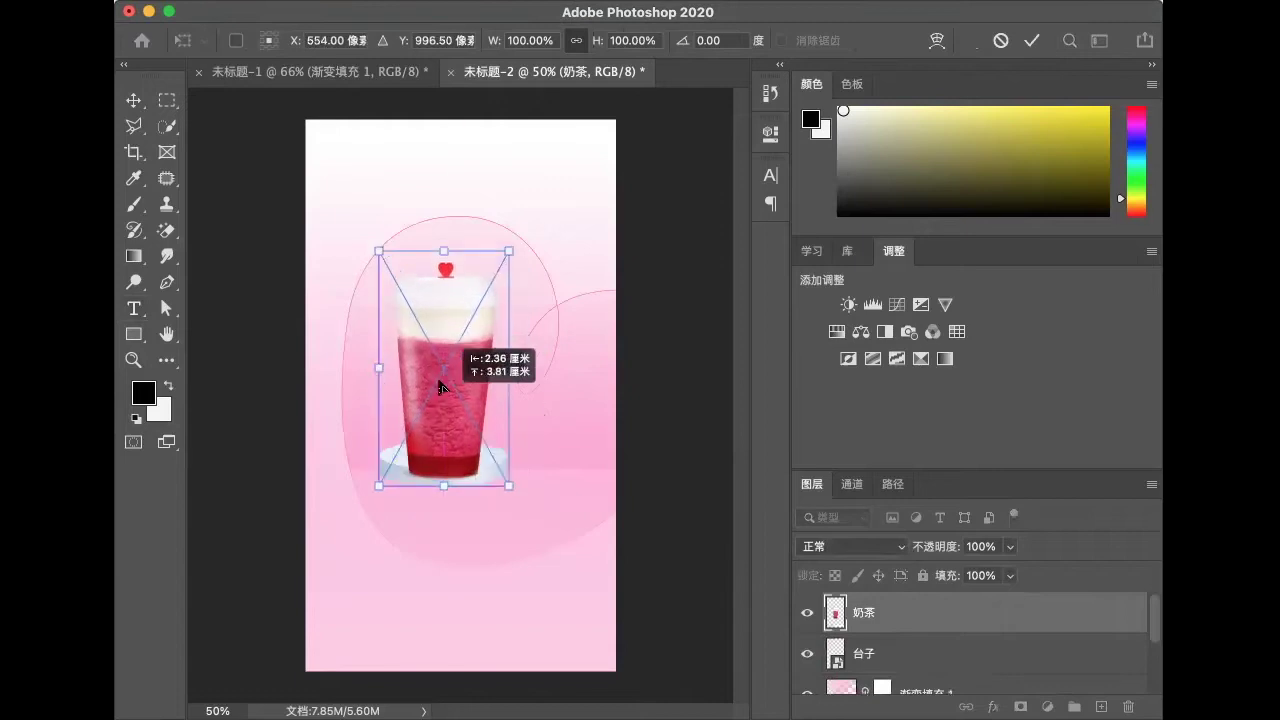
key(Return)
Place the 花瓣 petals and 蛋糕 cake images onto the poster
click(943, 655)
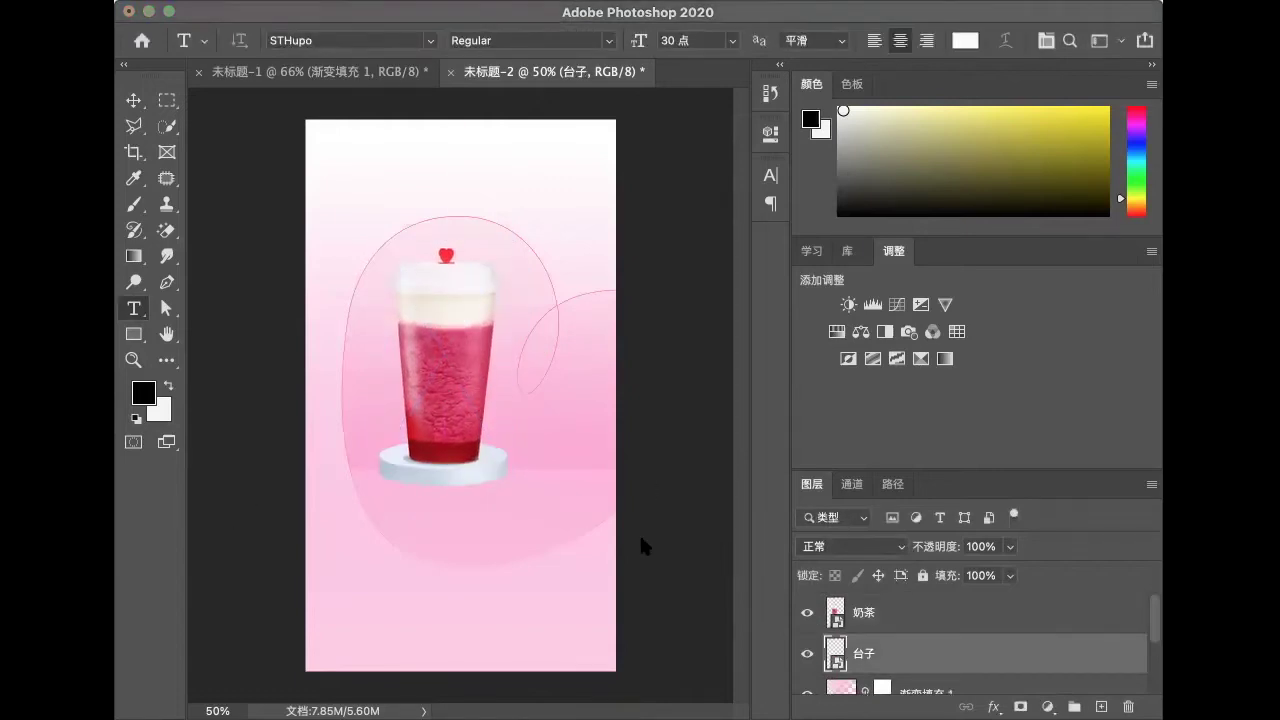
drag(761, 540, 286, 557)
key(Return)
drag(1220, 540, 629, 543)
key(Return)
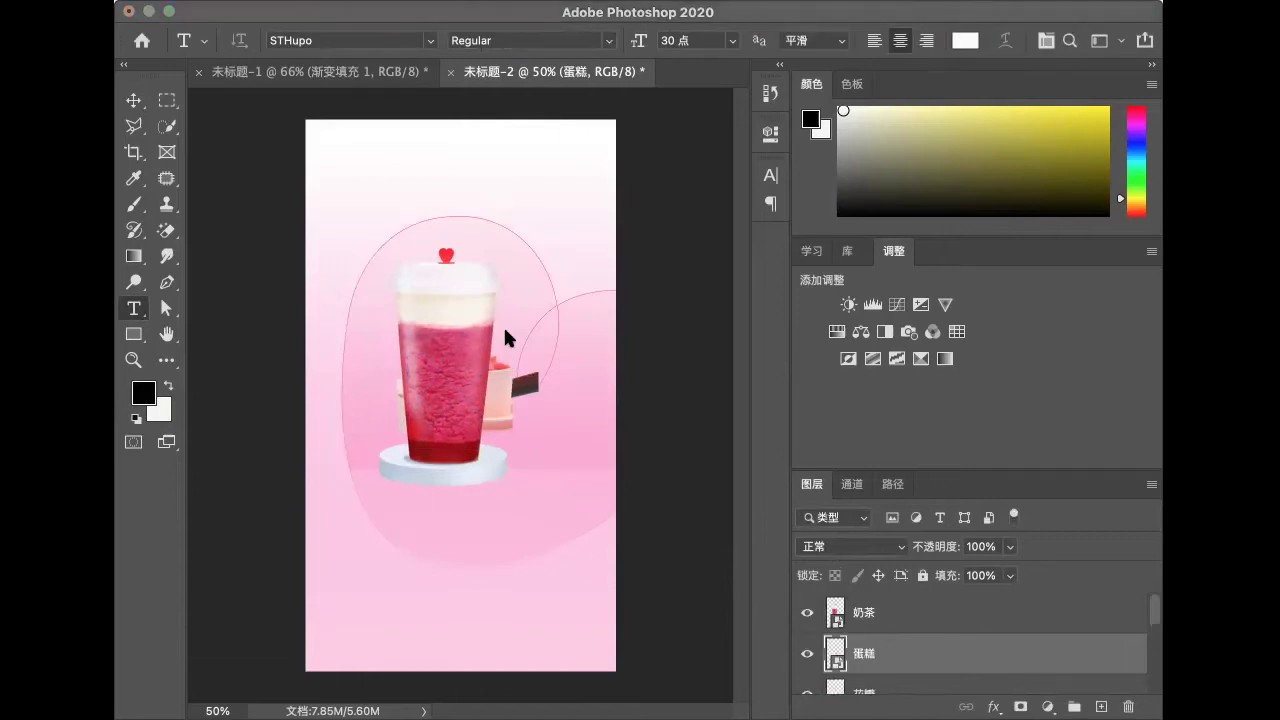
Move the platform slightly lower and reposition the milk-tea cup on it
scroll(970, 643, down, 3)
click(920, 671)
key(ctrl+t)
drag(471, 477, 470, 494)
key(Return)
scroll(886, 651, up, 2)
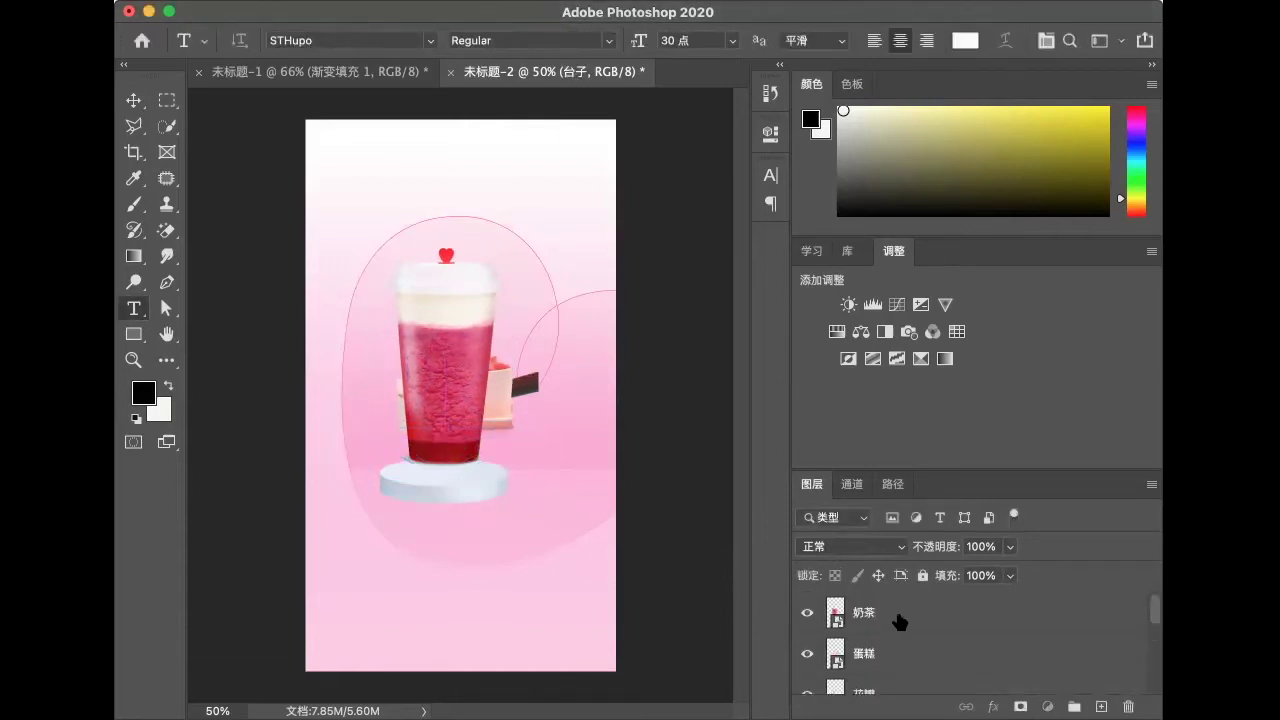
click(900, 617)
key(ctrl+t)
mouse_move(448, 384)
mouse_down()
mouse_move(450, 398)
mouse_move(588, 444)
mouse_move(595, 468)
mouse_up()
key(Return)
Set the cake at right and move the 棉花糖 marshmallow scoop beside the plate
click(940, 655)
key(ctrl+t)
key(Return)
key(t)
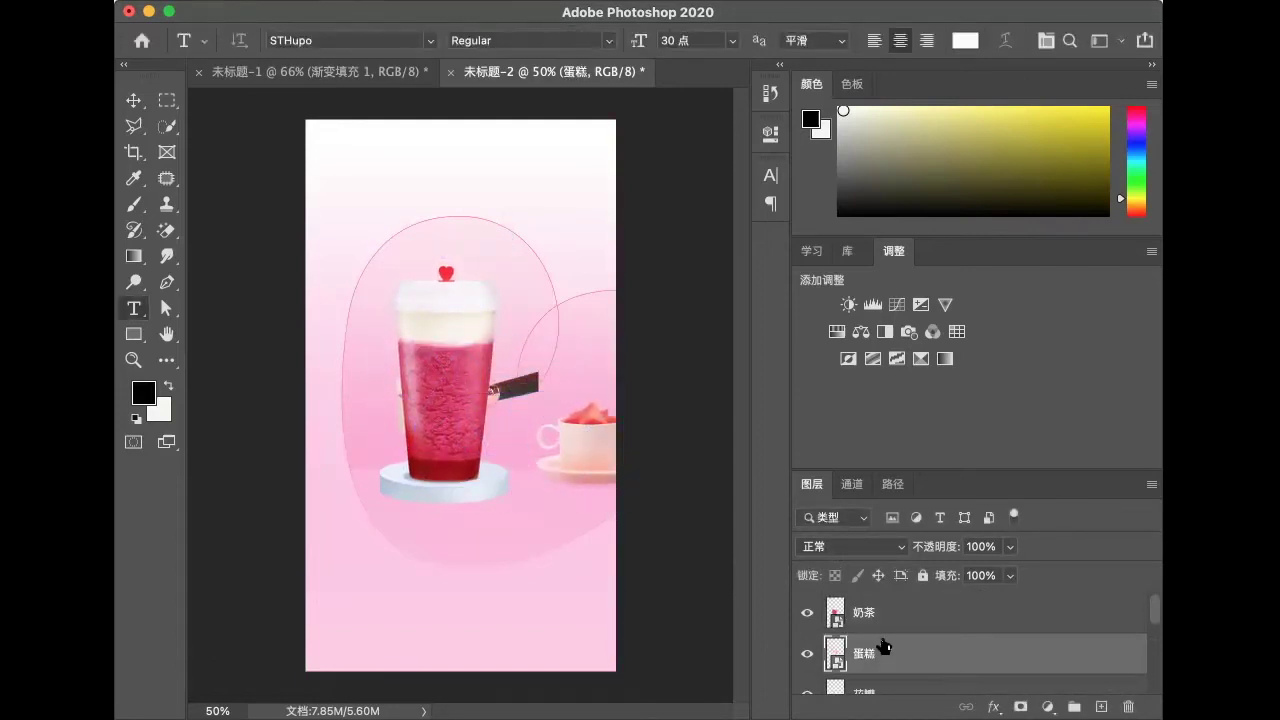
scroll(886, 640, down, 3)
click(873, 680)
key(ctrl+t)
key(Return)
click(900, 626)
key(ctrl+t)
mouse_move(497, 420)
mouse_down()
mouse_move(583, 527)
mouse_move(540, 506)
mouse_up()
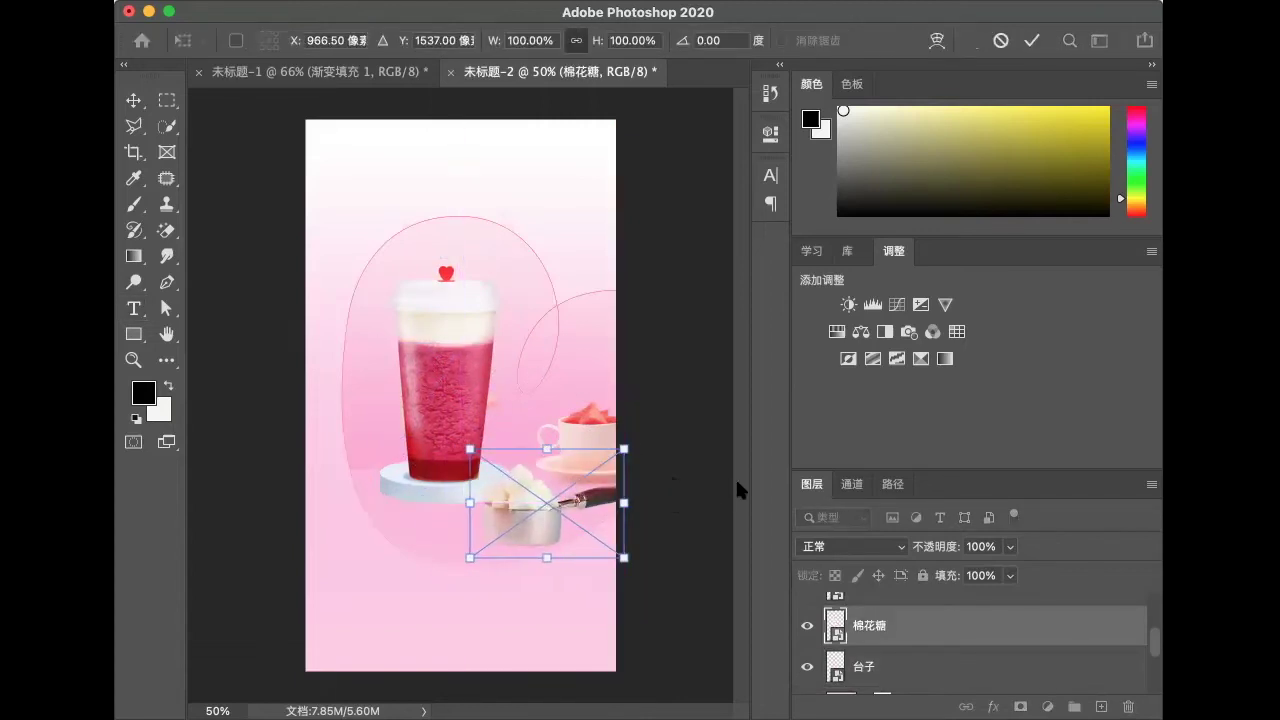
Fix the marshmallow scoop's position and move the petals below the plate
key(Return)
scroll(918, 650, up, 1)
scroll(918, 666, up, 1)
click(918, 666)
key(ctrl+t)
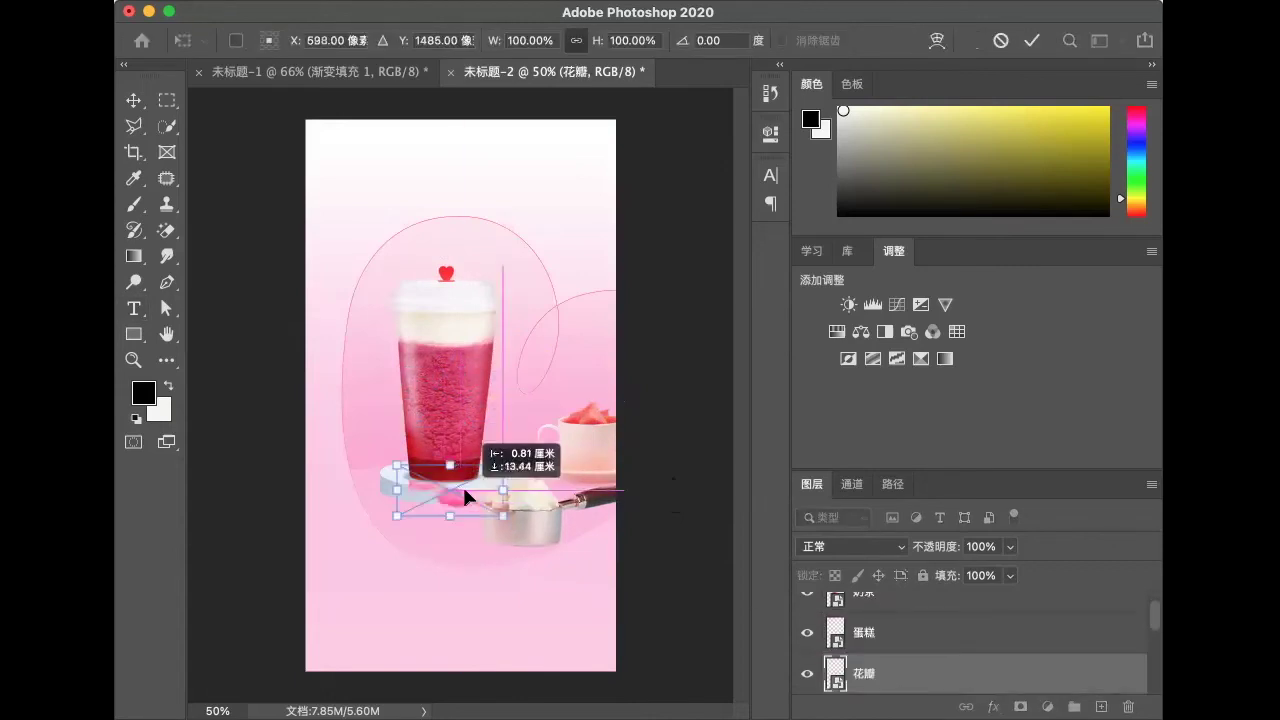
key(Return)
drag(462, 484, 448, 537)
key(ctrl+t)
key(Return)
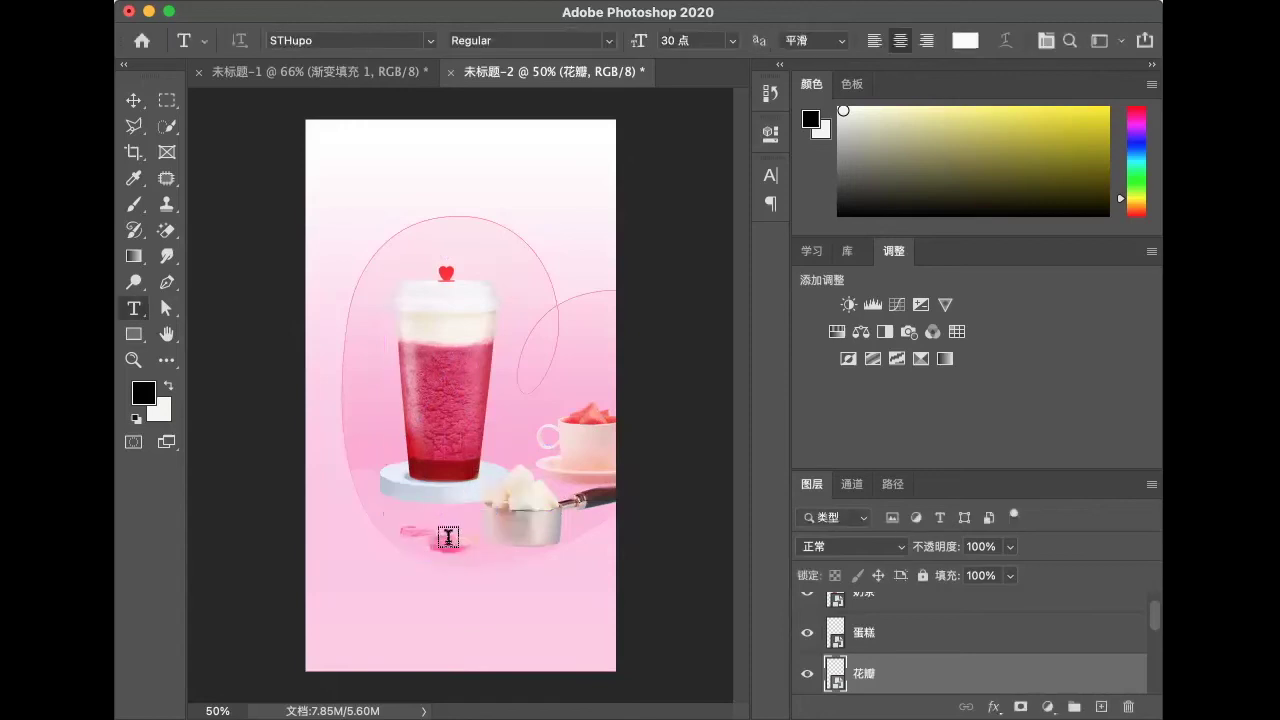
Fine-tune the marshmallow scoop and nudge the petals slightly upward
scroll(903, 638, down, 2)
click(900, 652)
key(ctrl+t)
drag(518, 512, 534, 506)
key(Return)
click(864, 611)
key(ctrl+t)
drag(448, 552, 436, 522)
key(Return)
key(t)
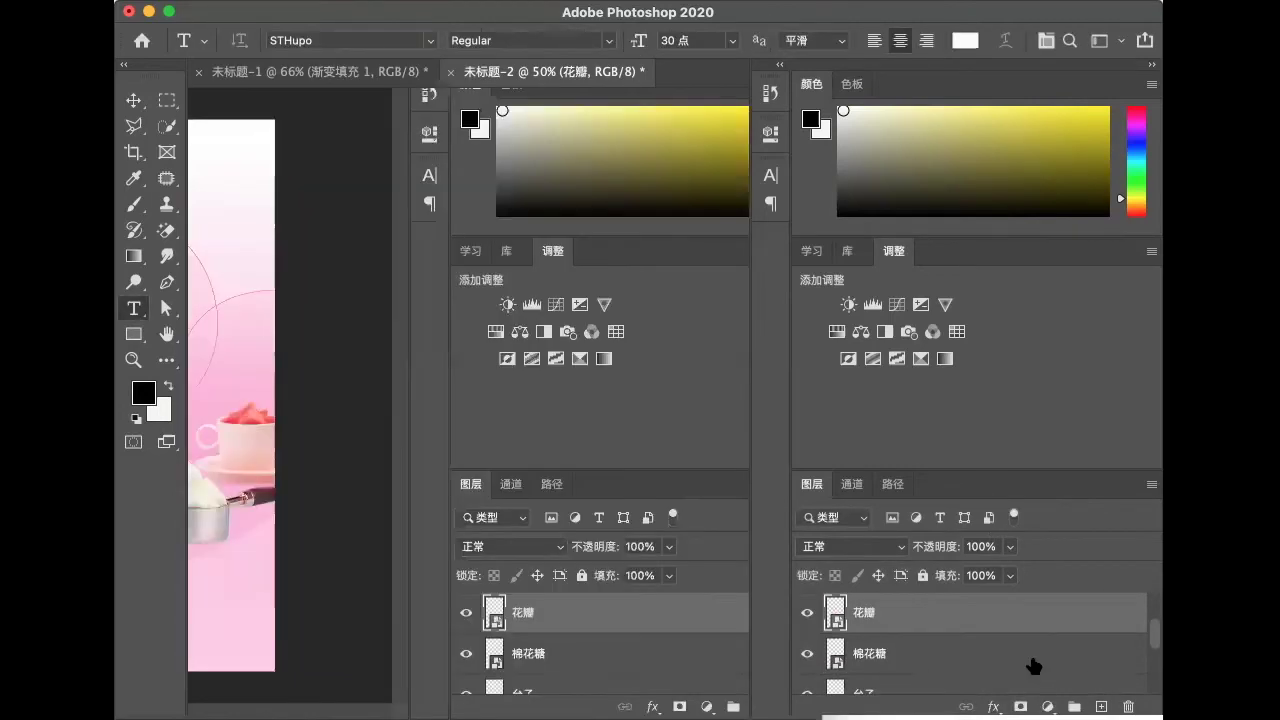
click(993, 706)
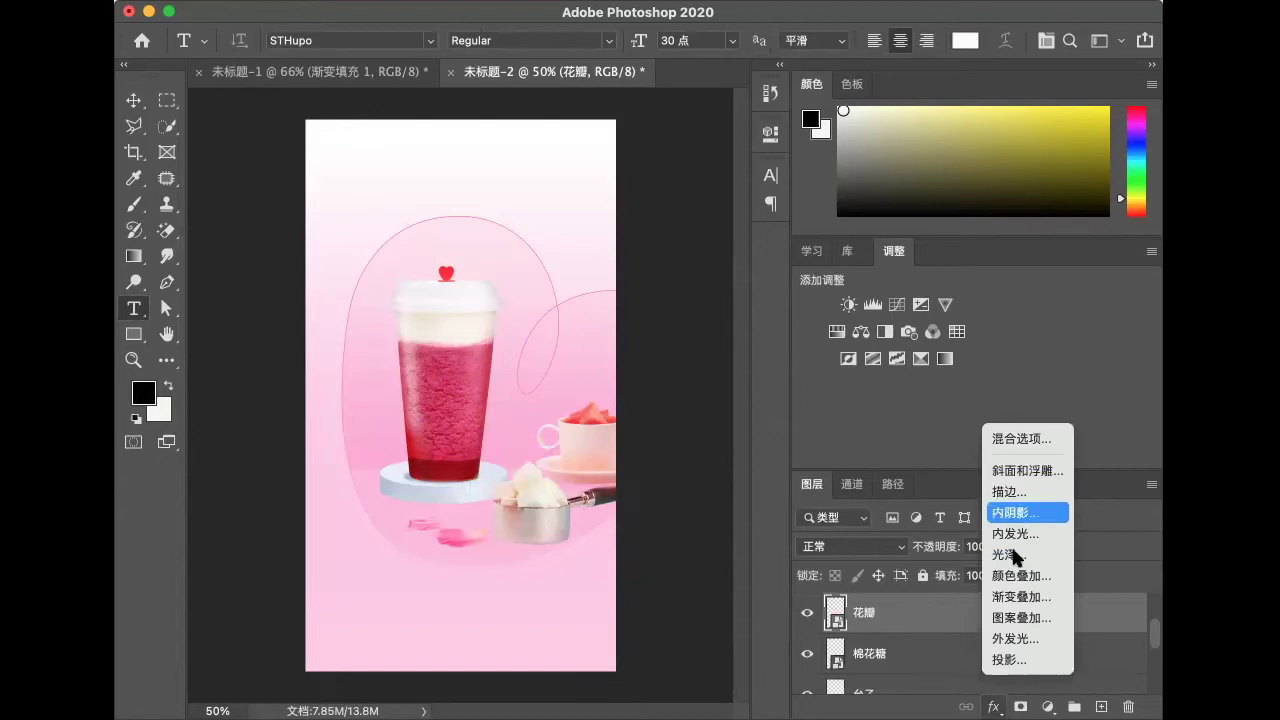
Give 花瓣 a drop shadow: 18% opacity, no global light, 104°, 8 px distance, 2 px size
click(1001, 658)
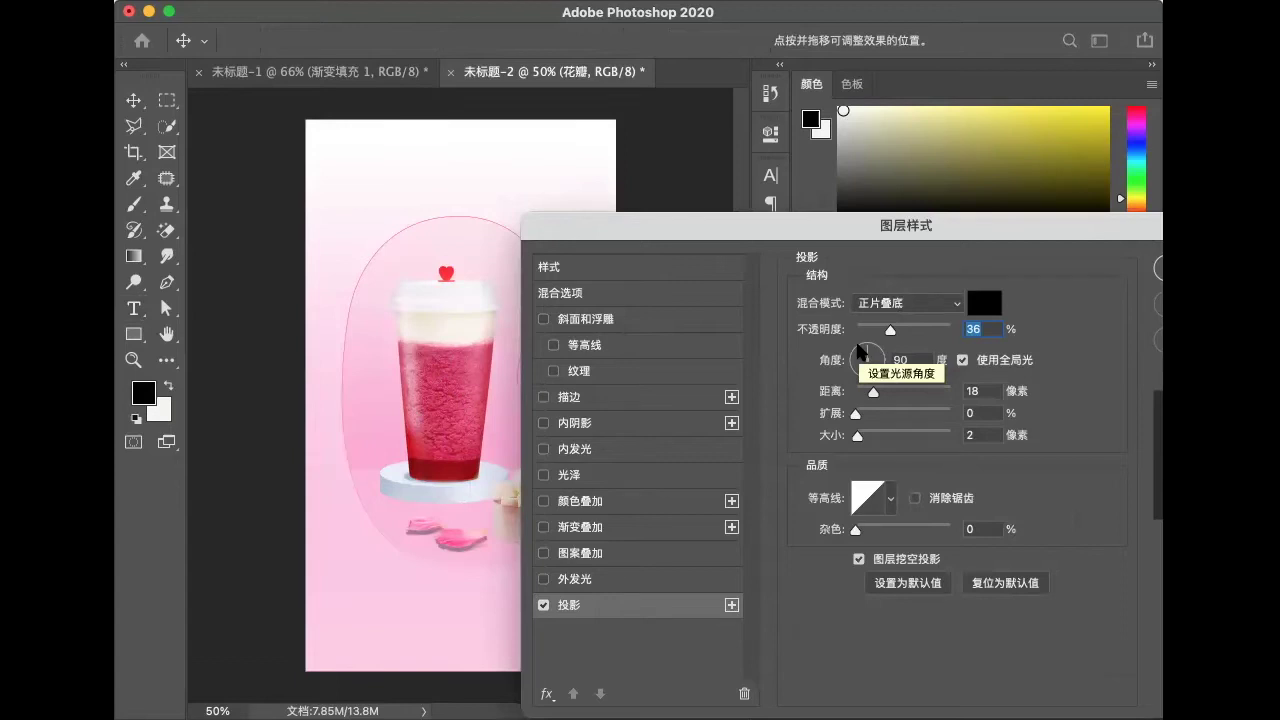
drag(890, 330, 872, 330)
click(857, 347)
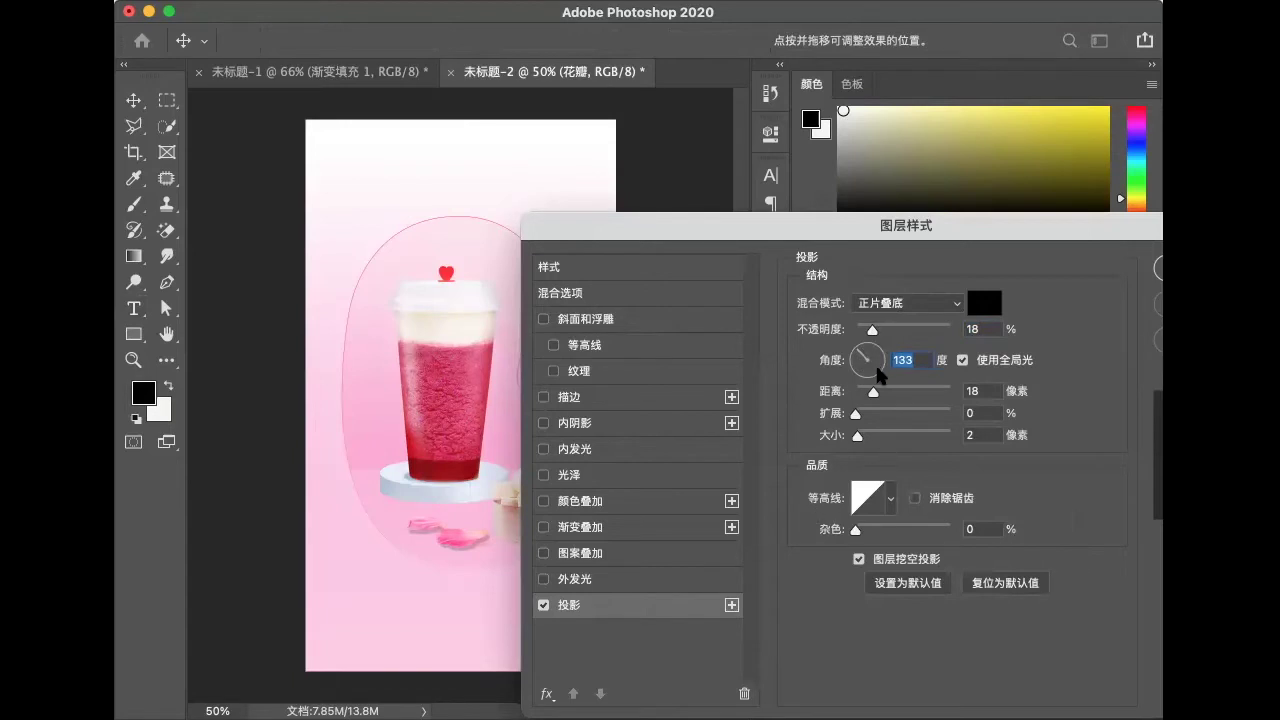
click(960, 362)
click(858, 356)
drag(858, 356, 864, 399)
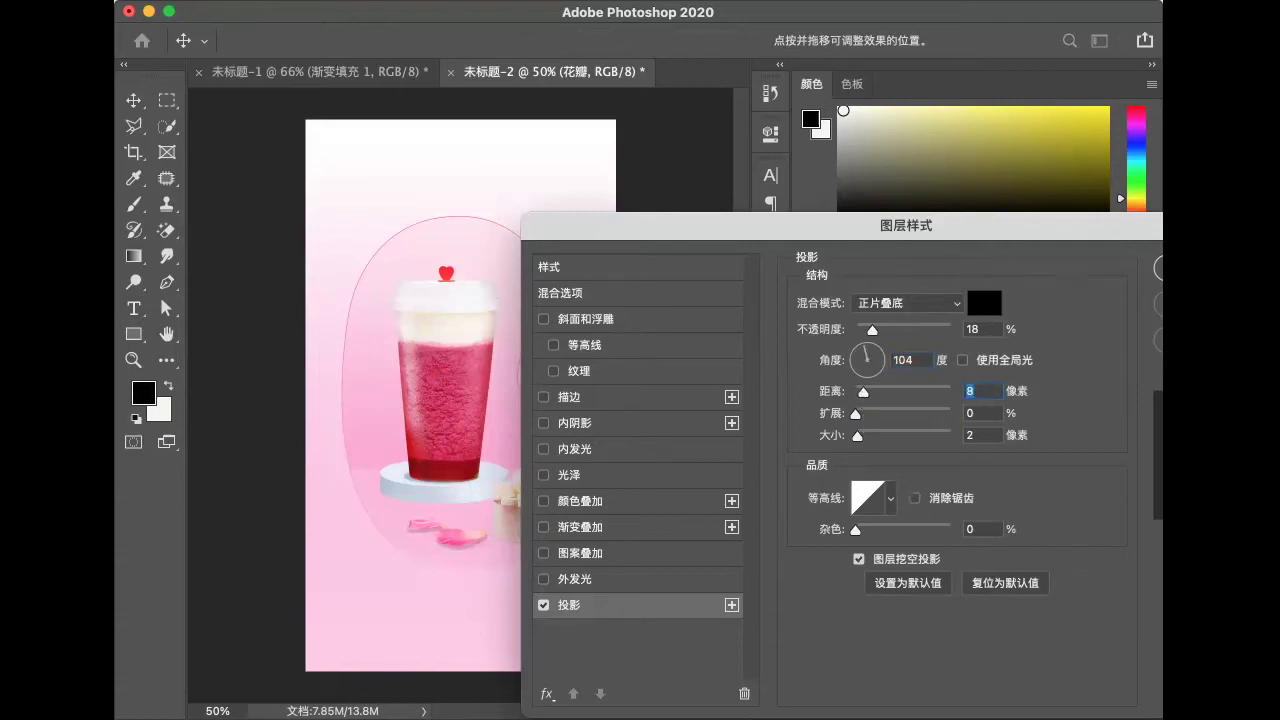
key(Return)
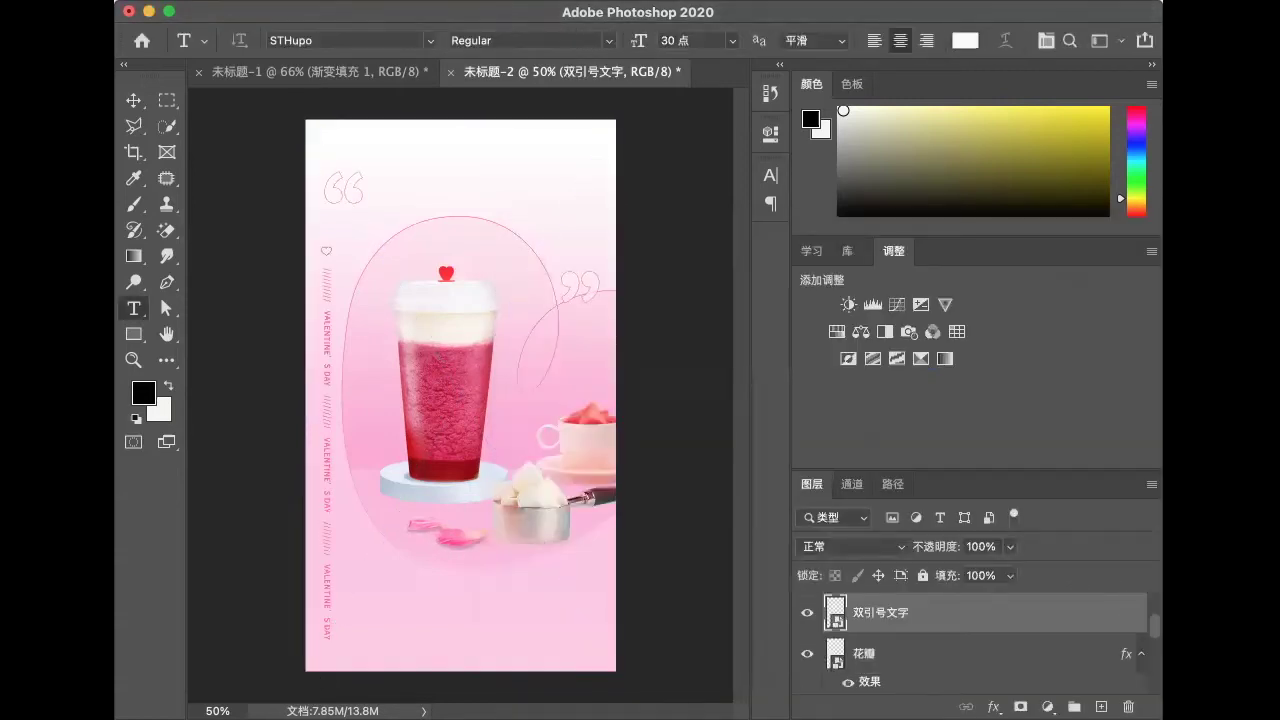
Raise the white speech box and shrink the milk-tea cup to about 84%
scroll(893, 640, down, 1)
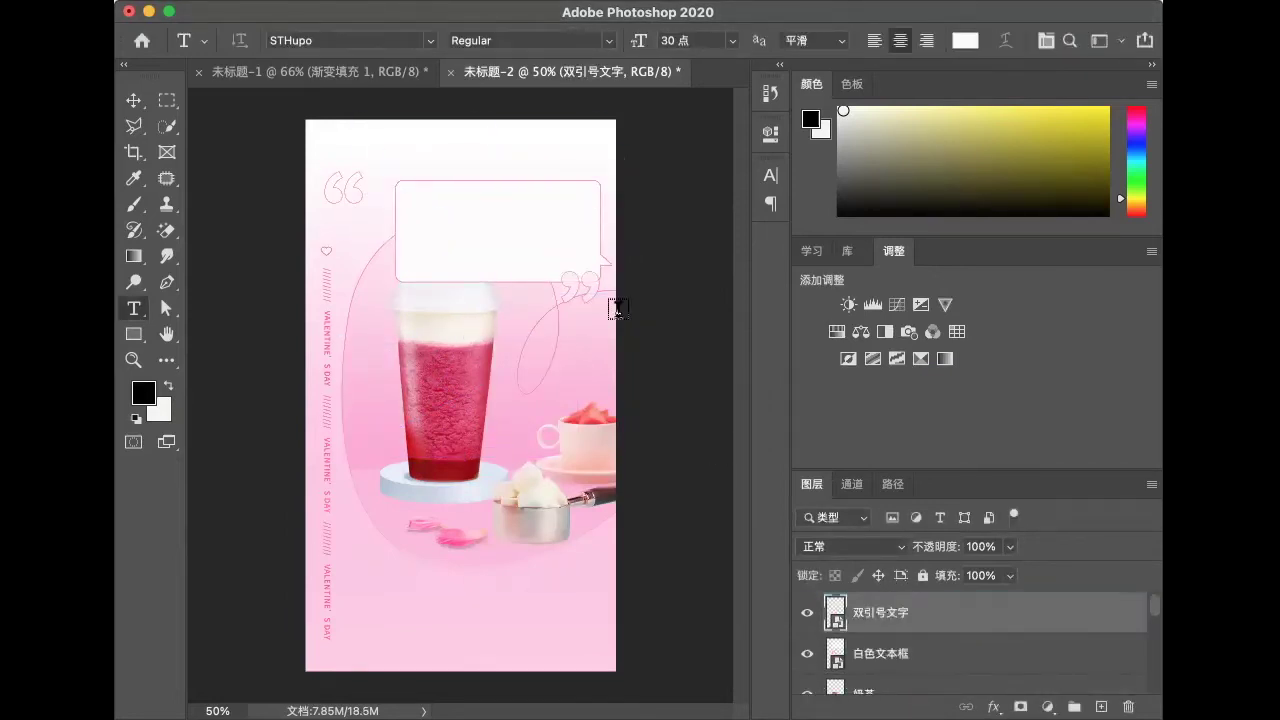
drag(510, 270, 510, 236)
key(Return)
click(422, 368)
key(ctrl+t)
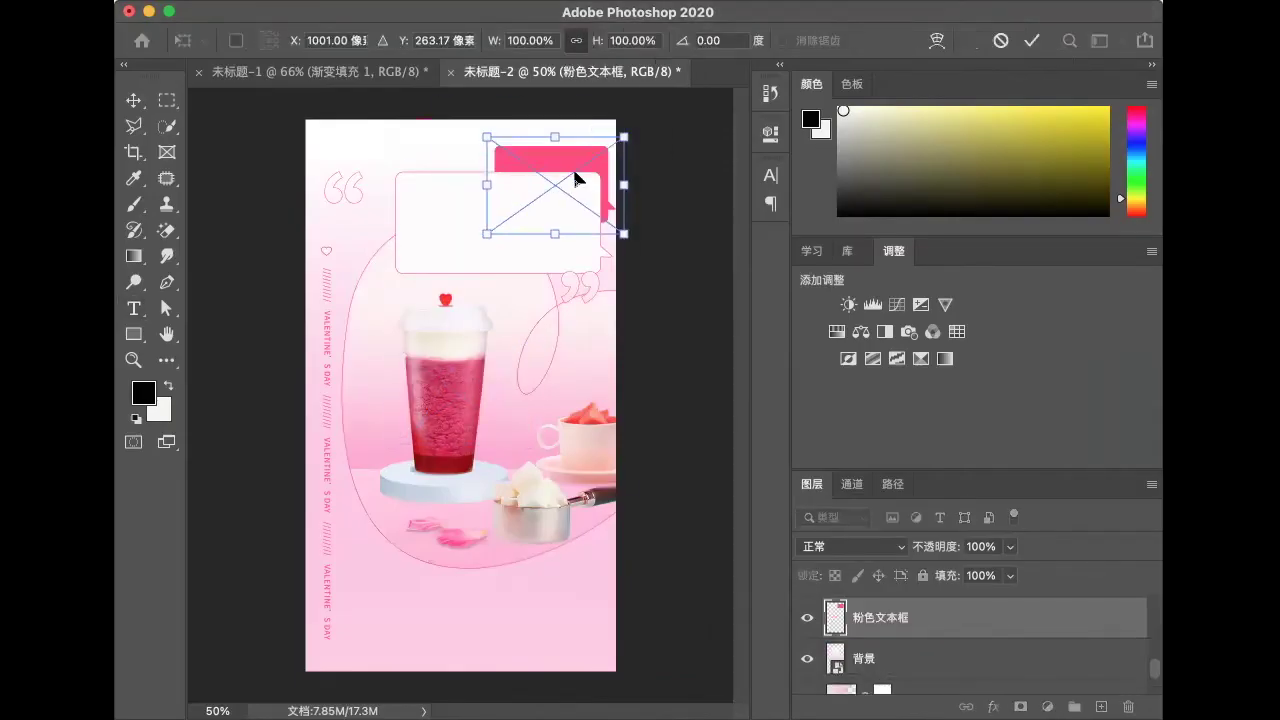
Set the pink box behind the bubble and start a text line inside it
key(Return)
key(t)
scroll(894, 660, up, 1)
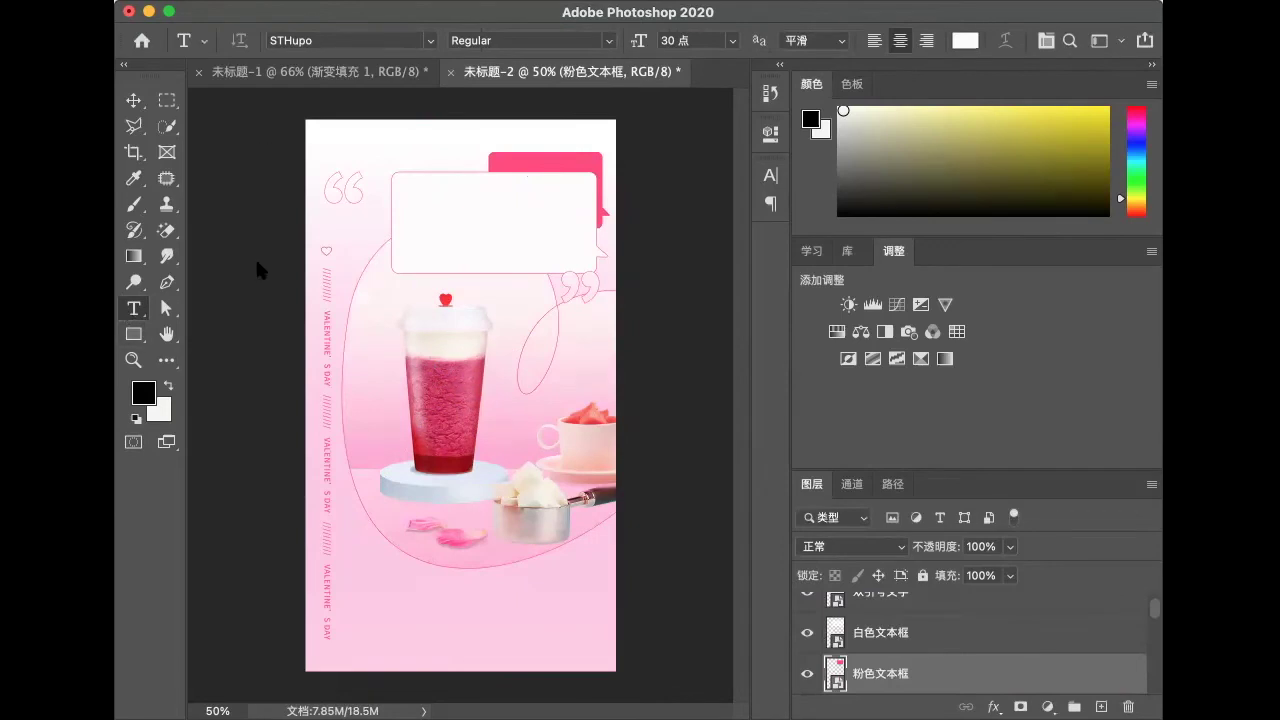
click(436, 198)
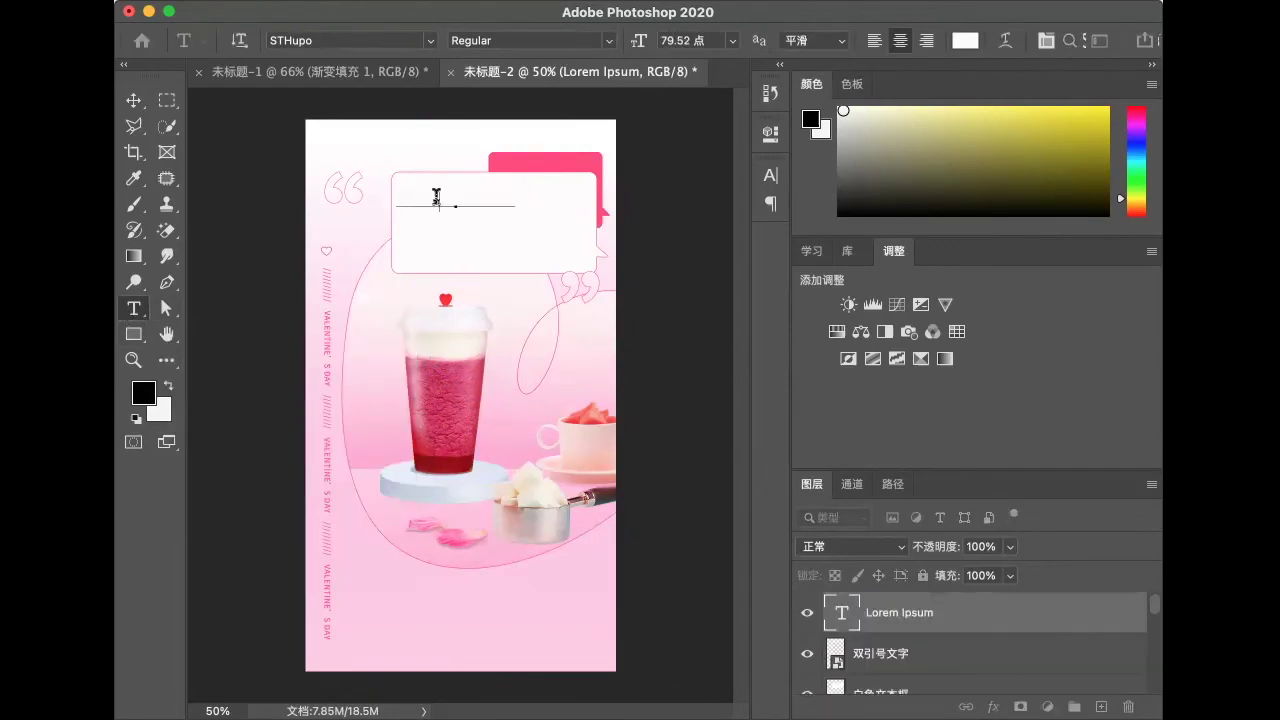
Type the headline 世上有数百种甜 and colour it light pink
text(tian)
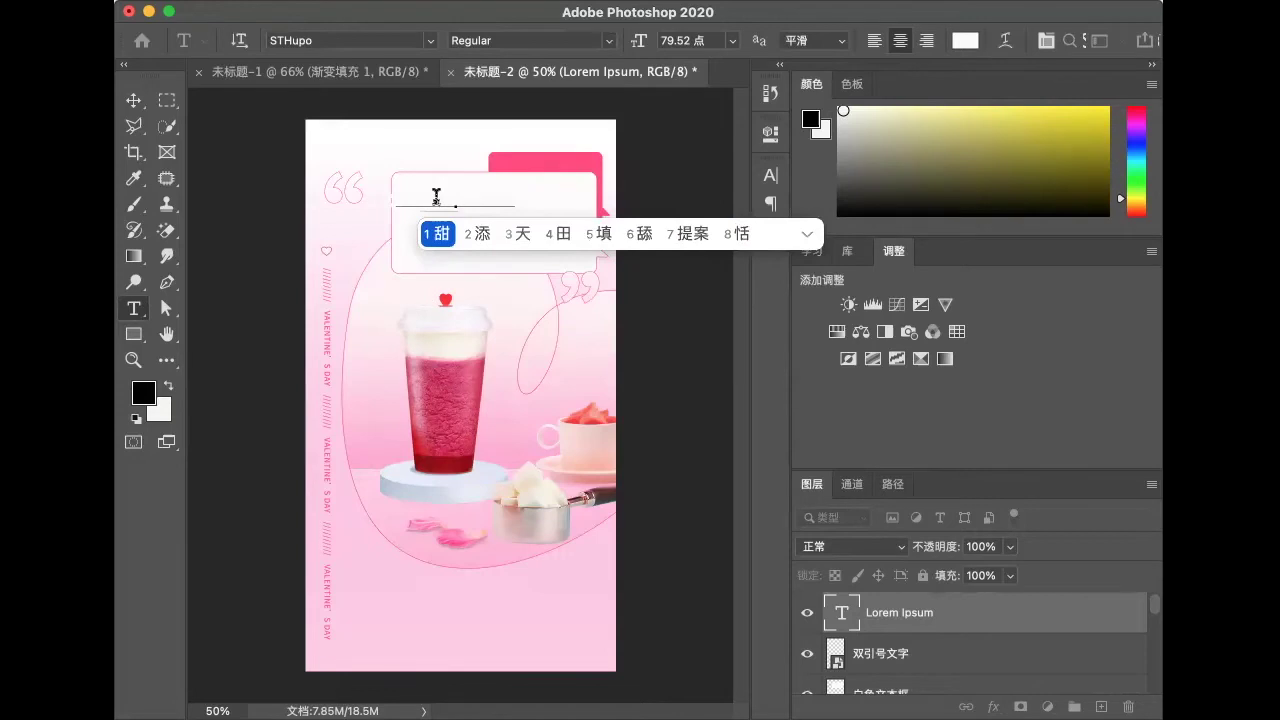
click(965, 40)
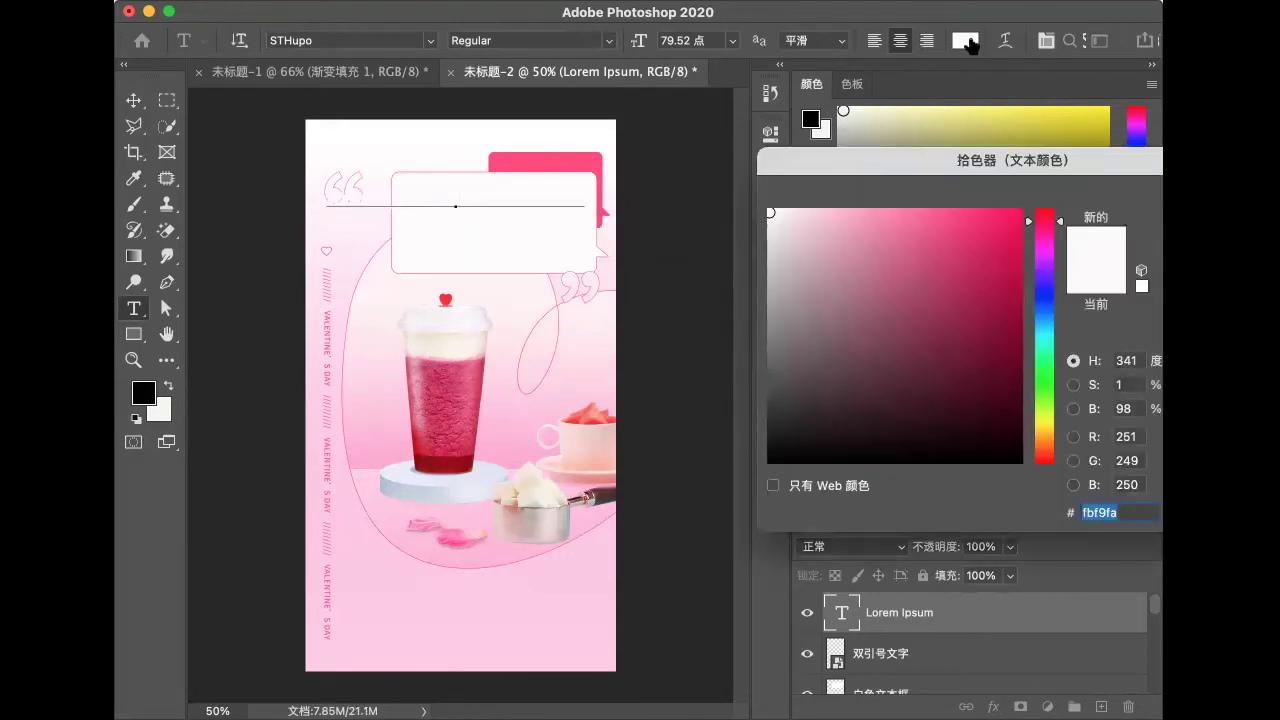
click(376, 628)
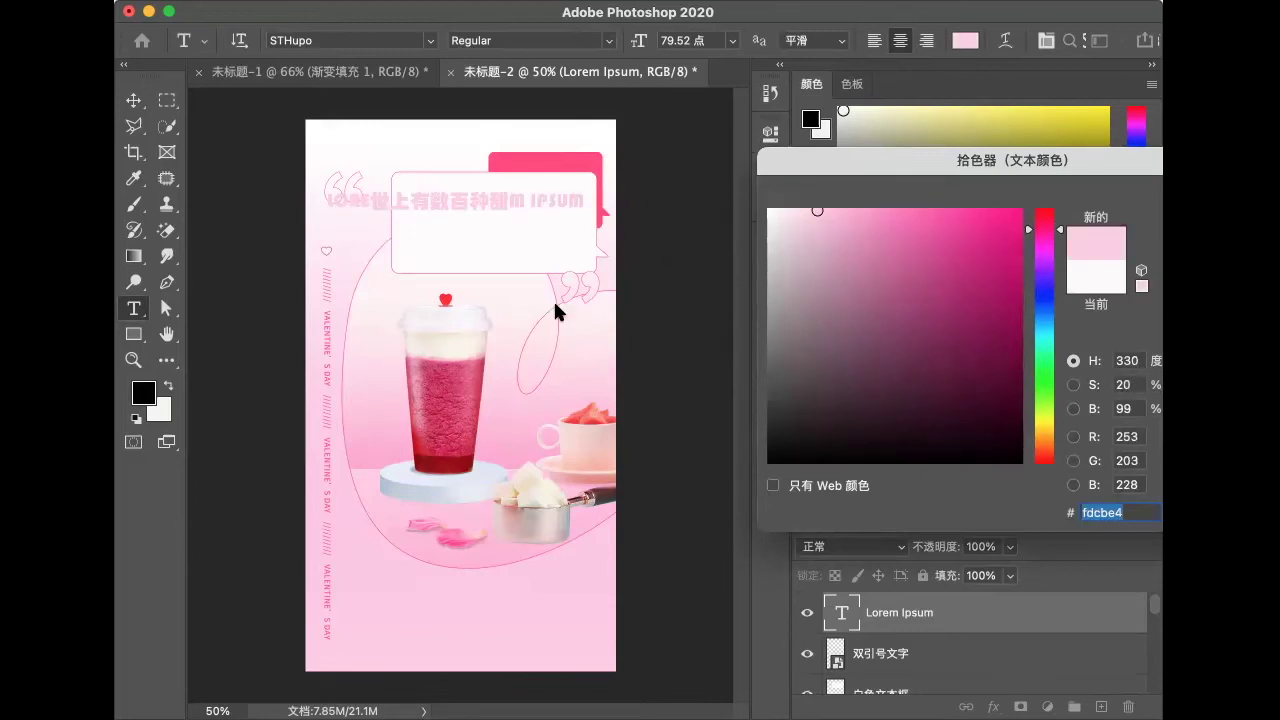
click(853, 209)
key(Return)
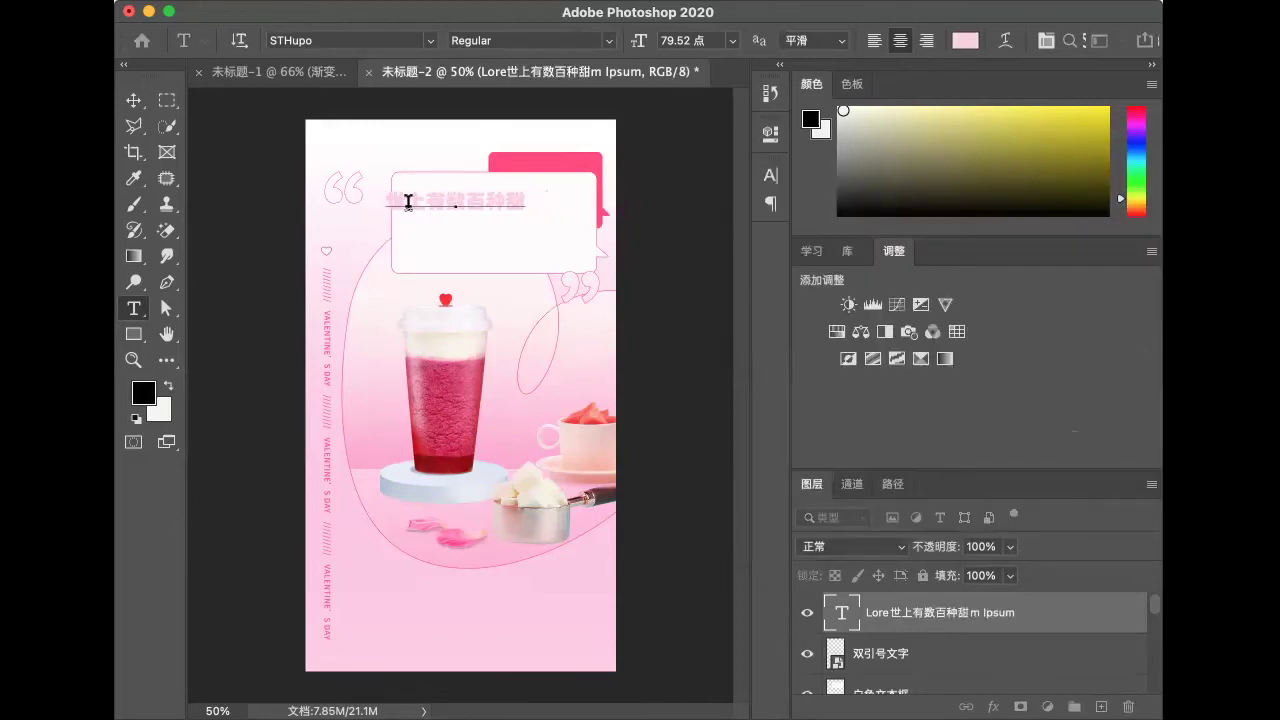
click(430, 40)
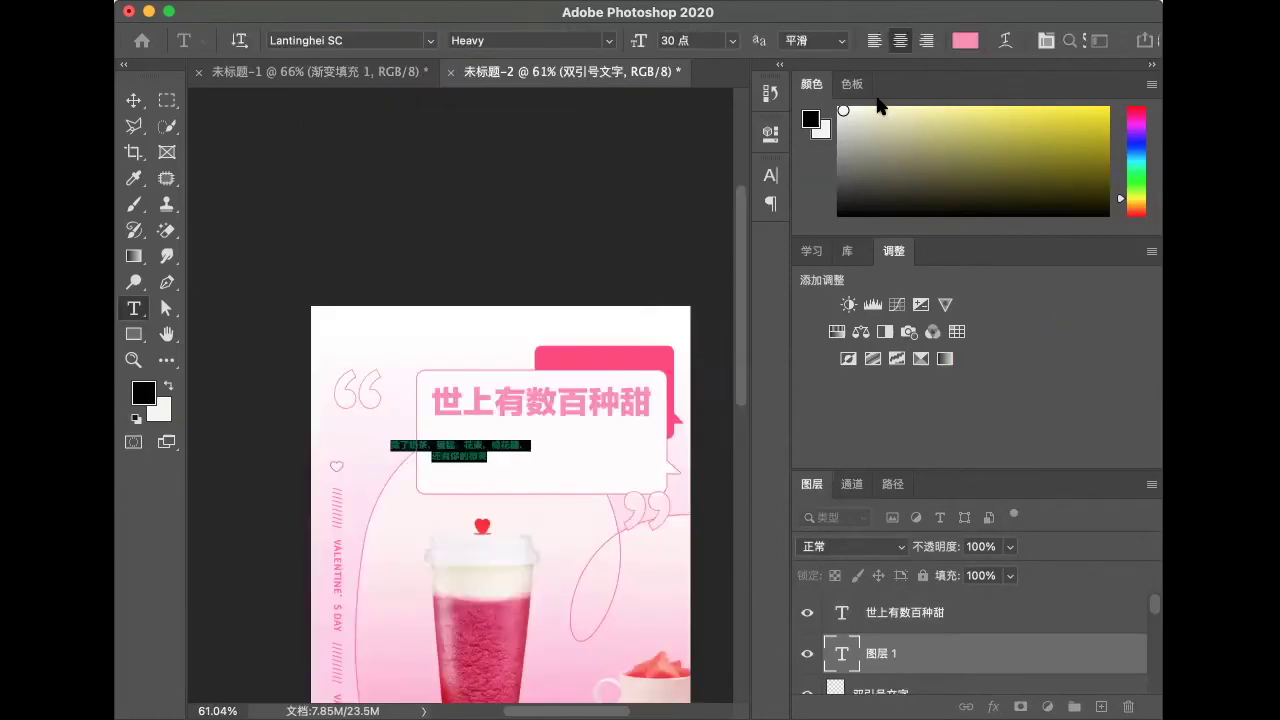
Size the 除了奶茶… caption to 36 pt and left-align all its text
click(731, 40)
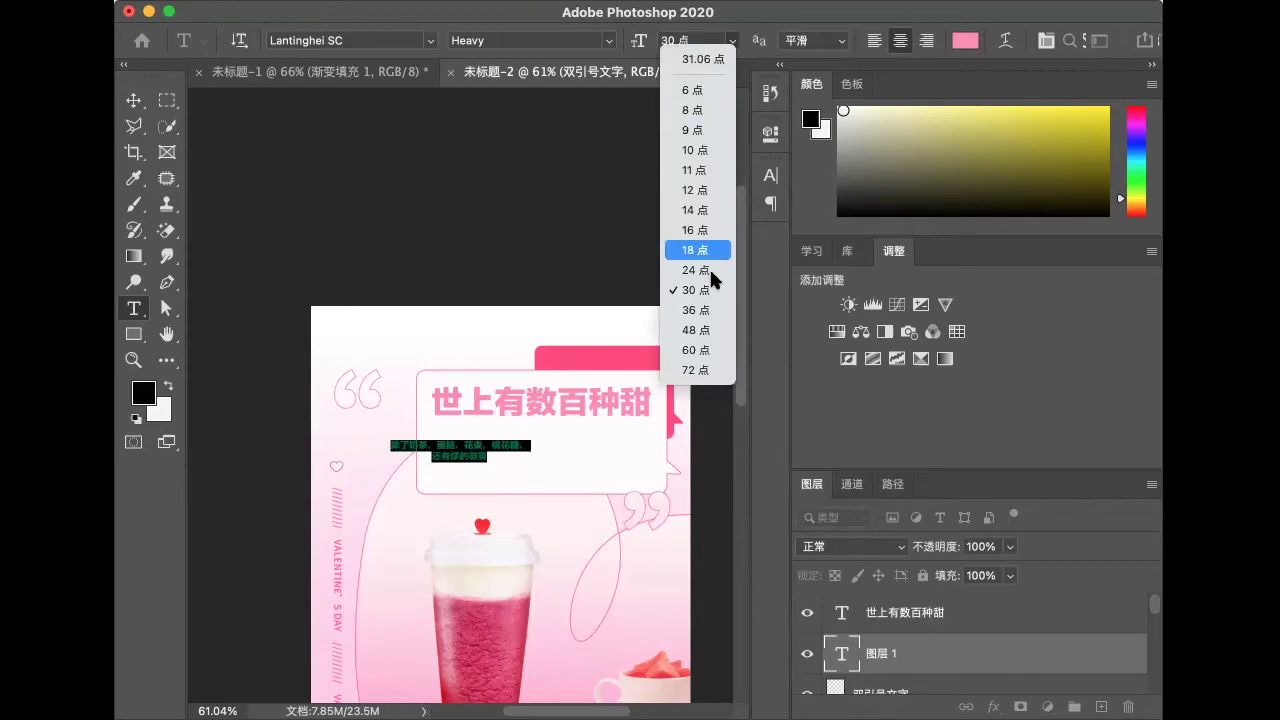
click(714, 312)
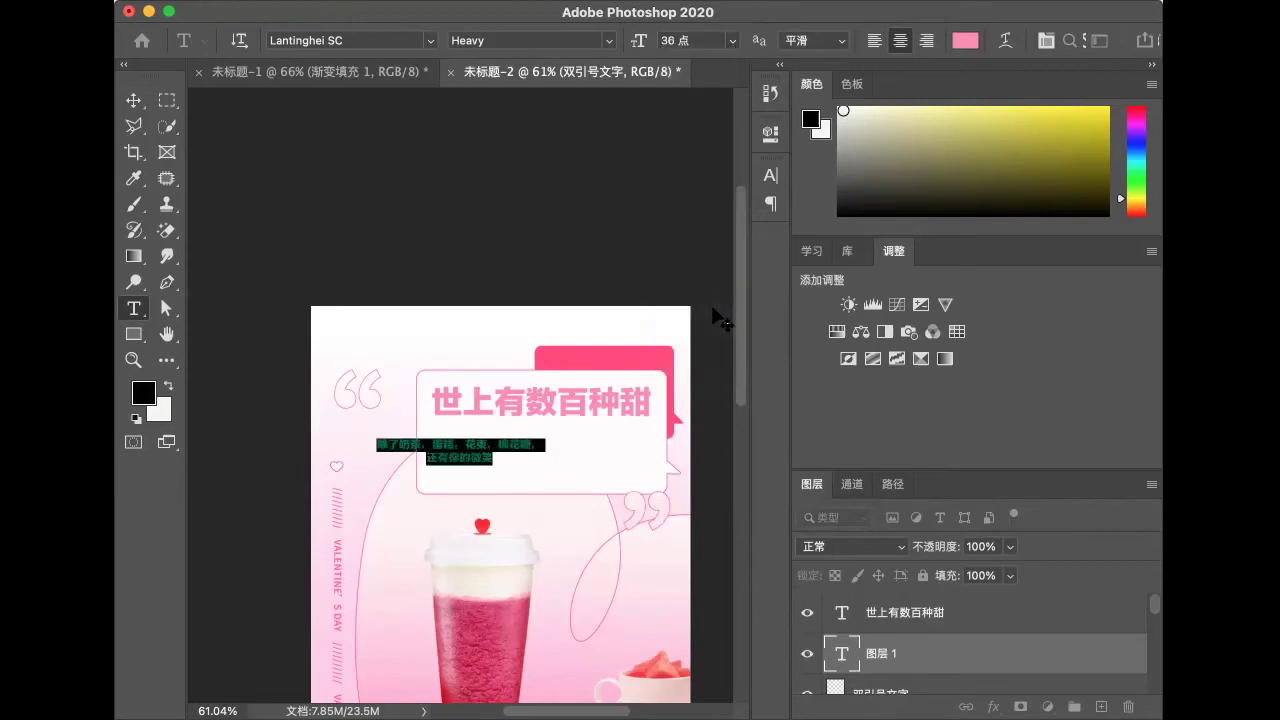
click(786, 64)
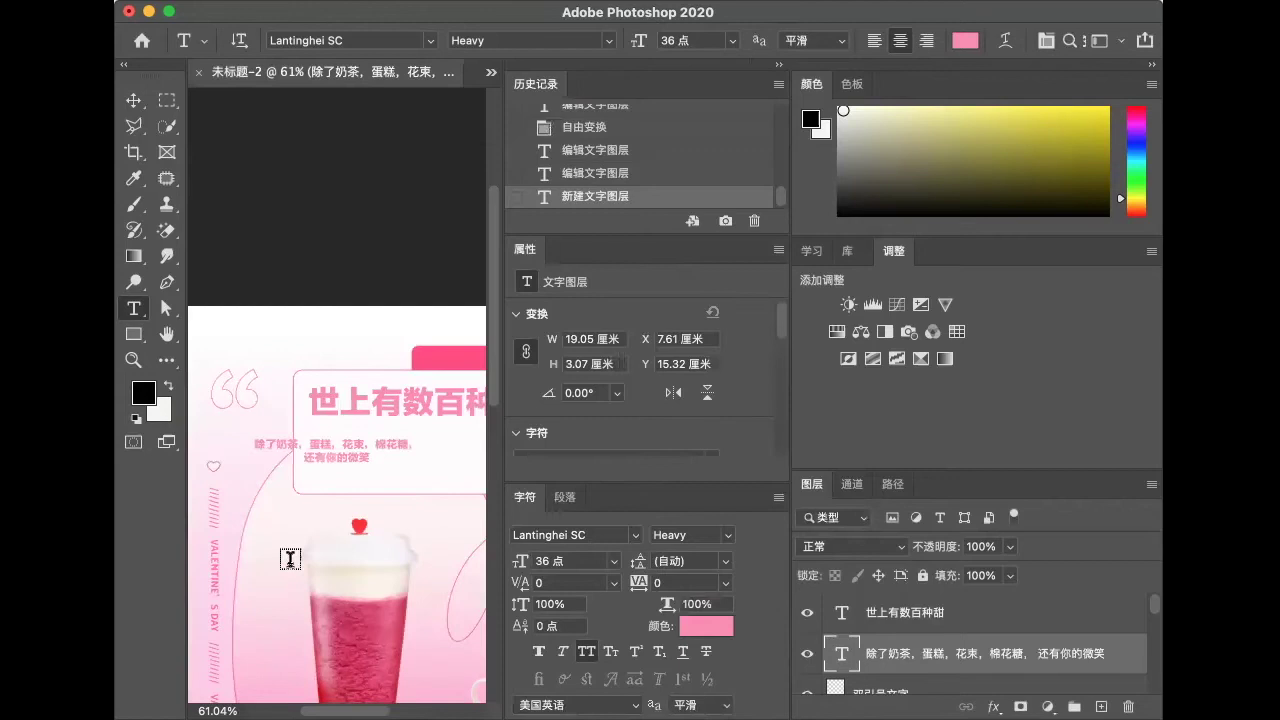
click(330, 443)
key(ctrl+a)
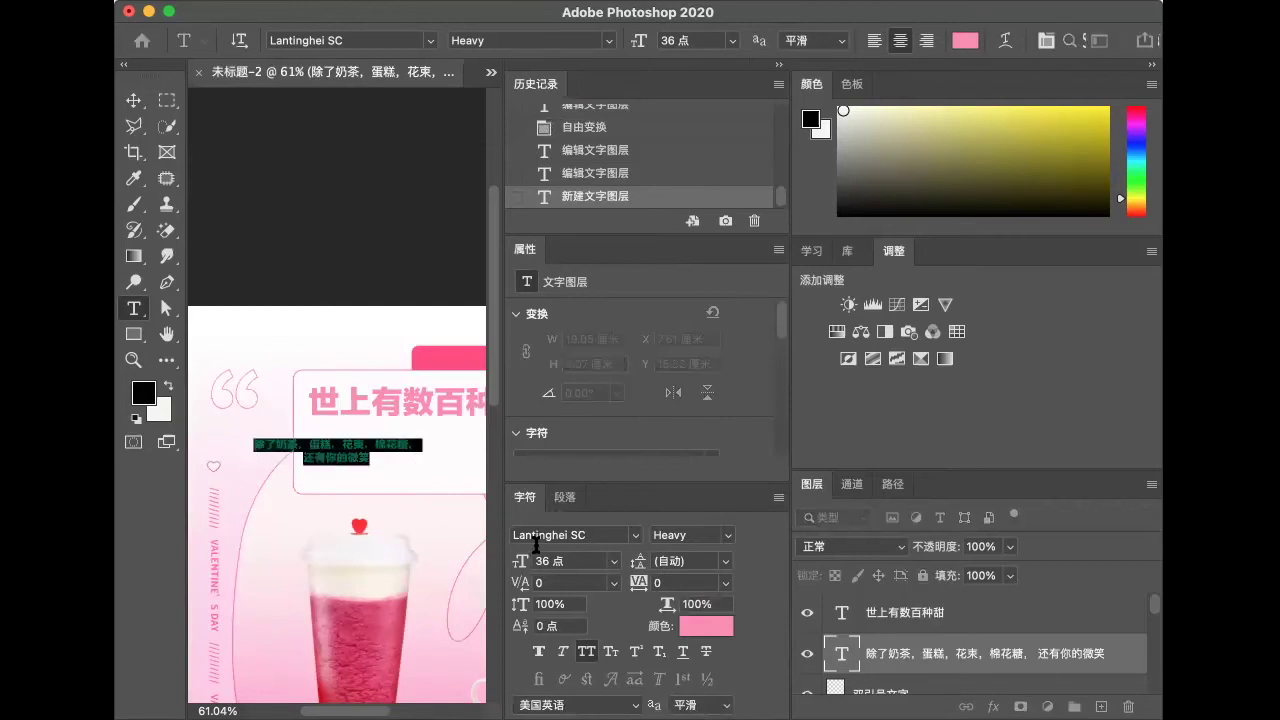
click(566, 496)
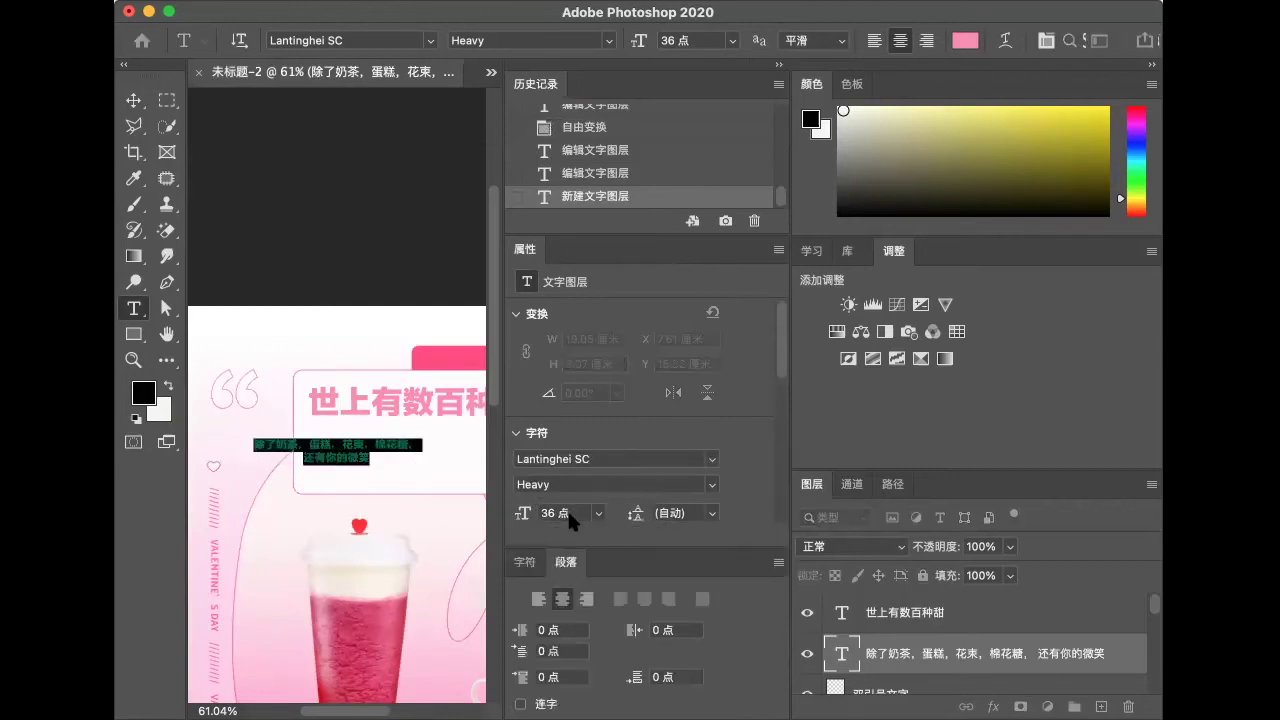
click(538, 598)
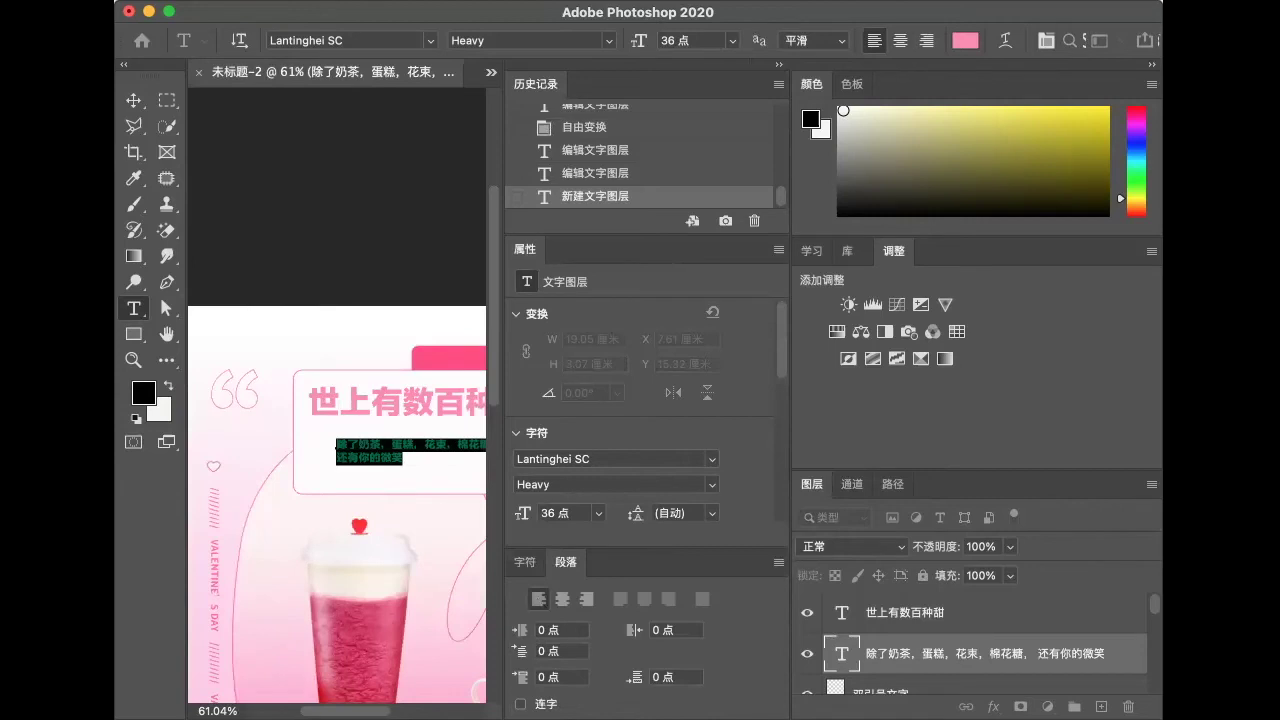
Enlarge the 520 numerals at bottom left and convert that layer to a smart object
click(782, 68)
mouse_move(376, 608)
mouse_down()
mouse_move(470, 665)
mouse_move(420, 635)
mouse_up()
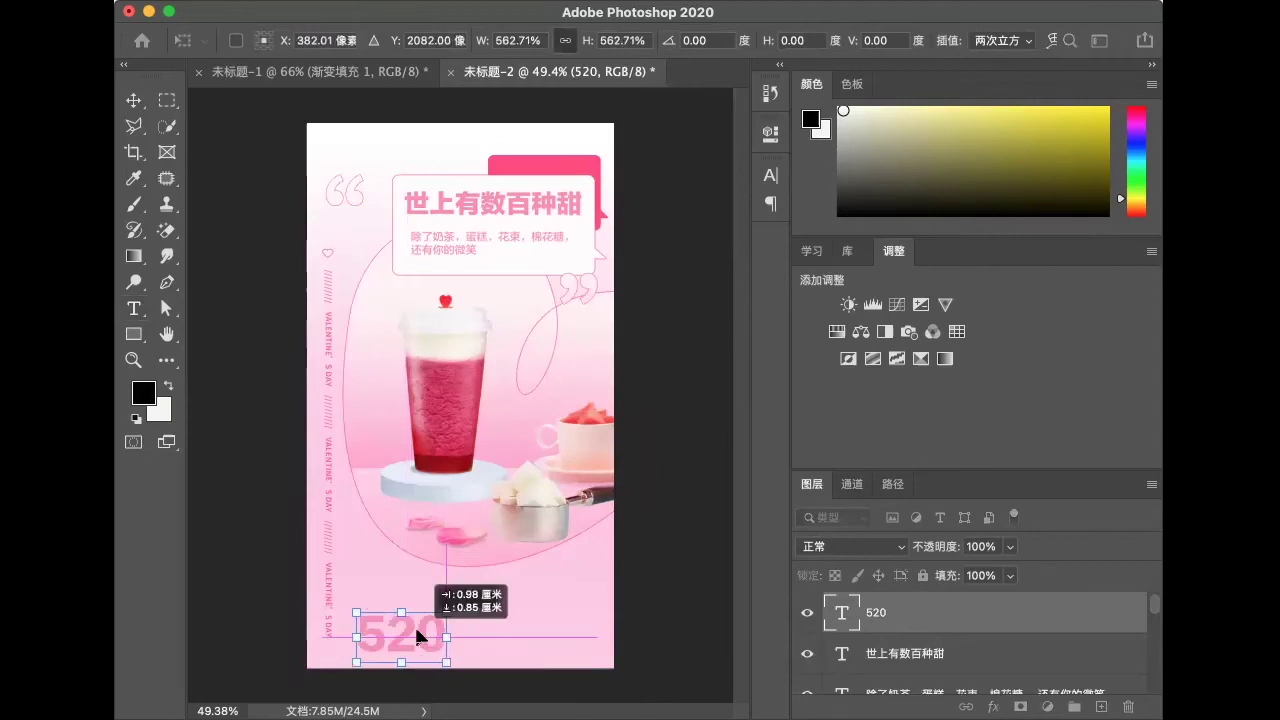
key(Return)
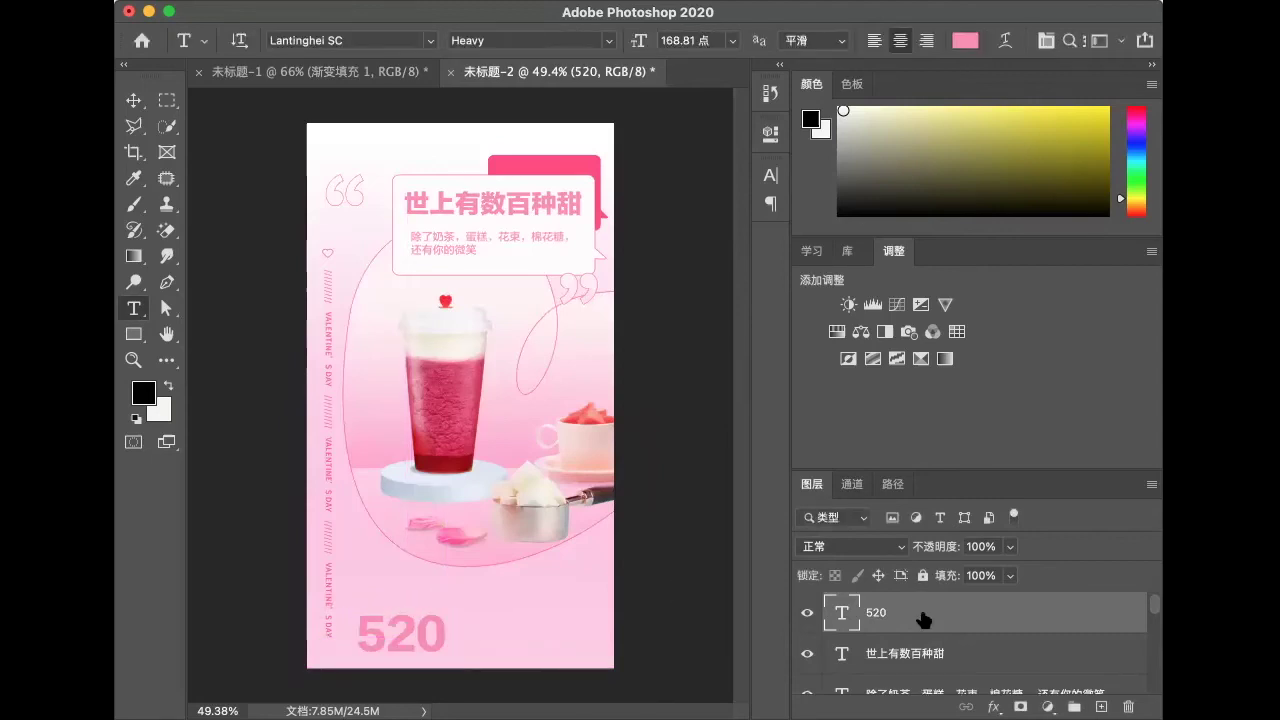
right_click(919, 605)
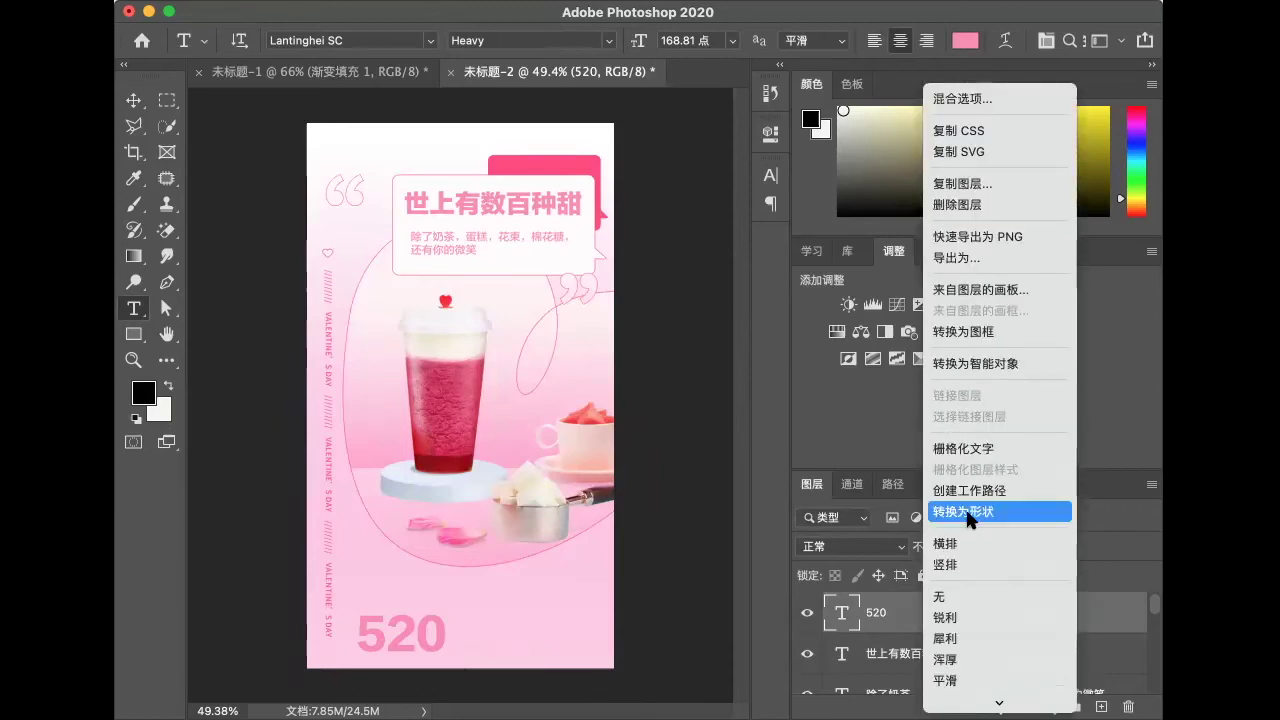
click(988, 365)
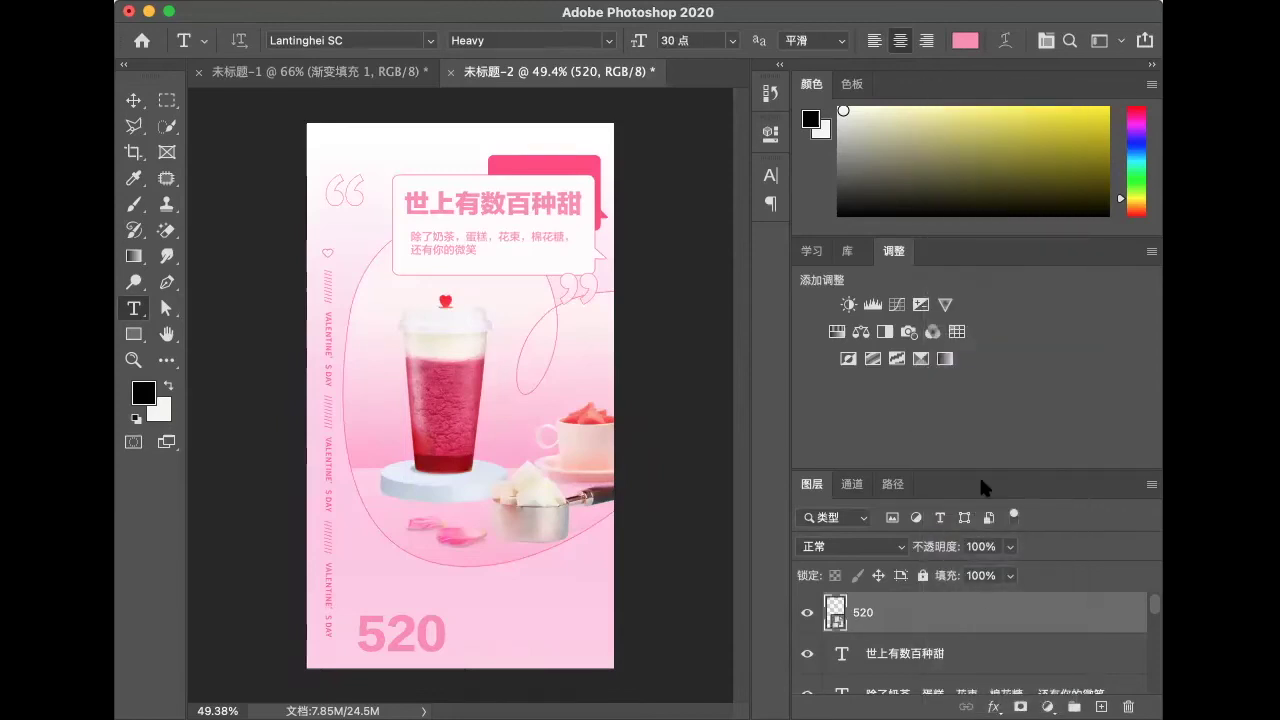
Give the 520 numerals a reversed pink linear gradient overlay at 90° and 100% opacity
click(996, 704)
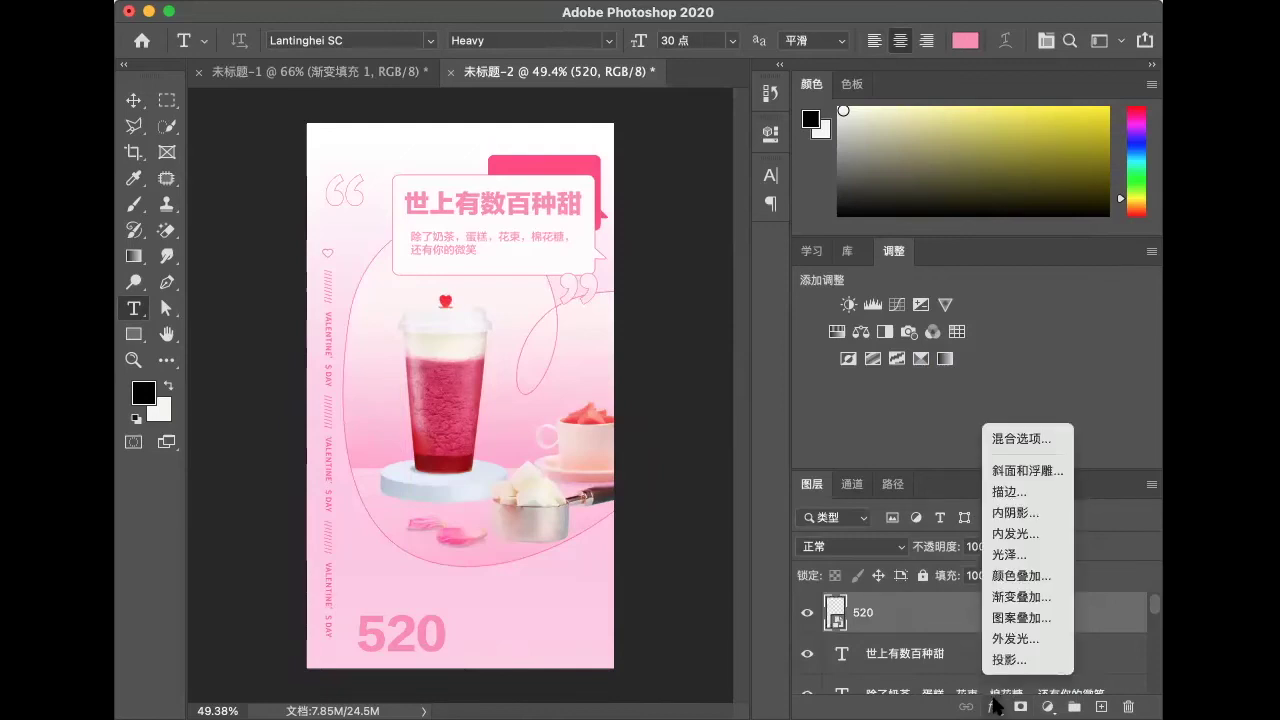
click(1023, 597)
click(820, 360)
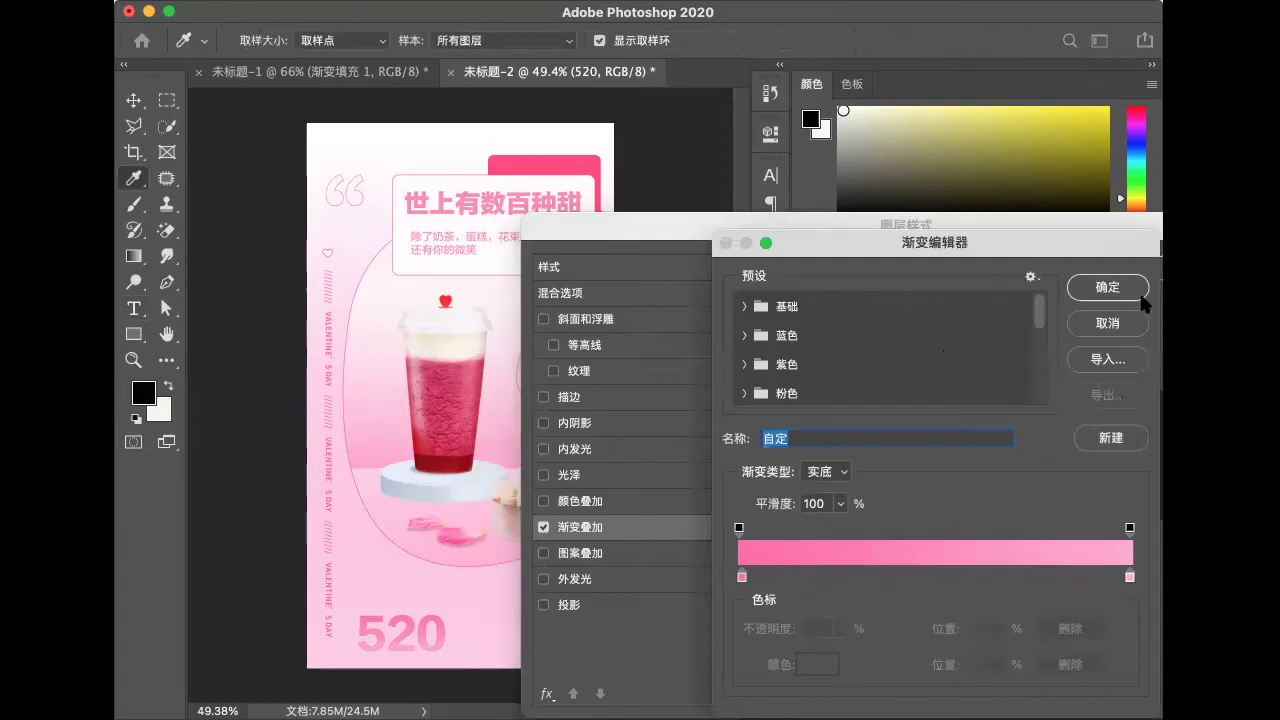
click(1108, 287)
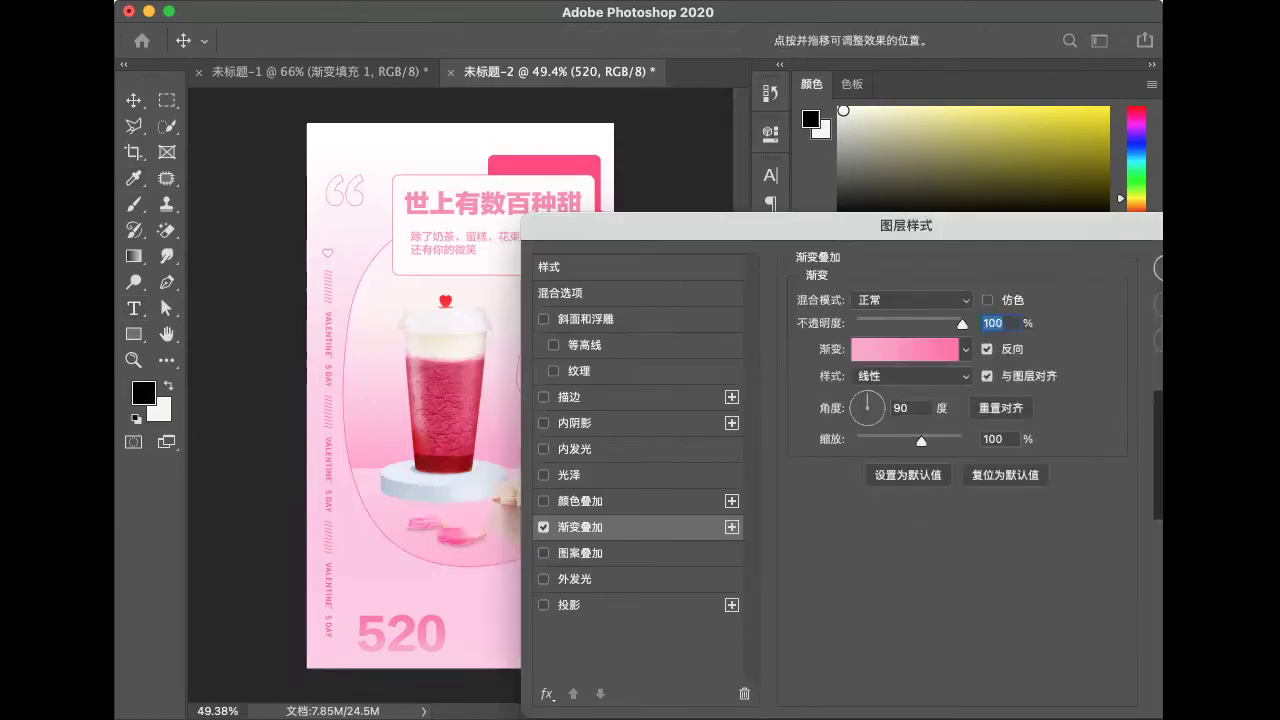
key(Return)
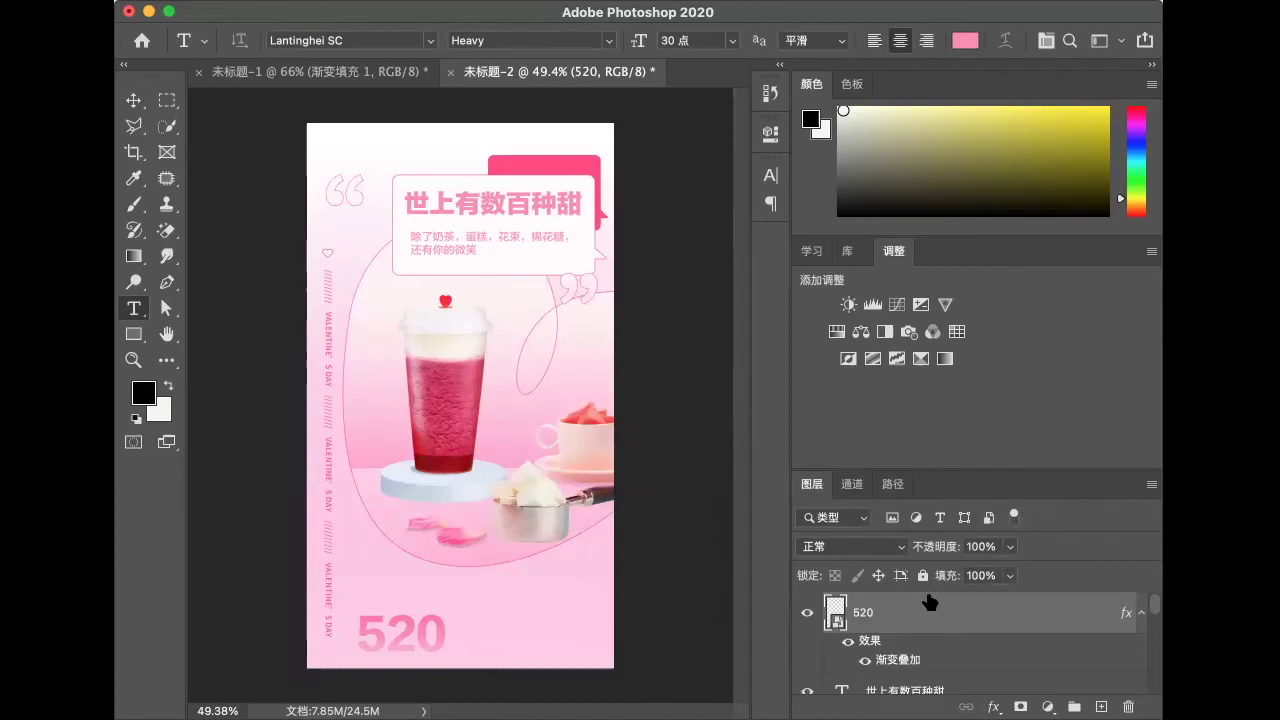
Duplicate the 520 layer and nudge the copy slightly upward
key(ctrl+j)
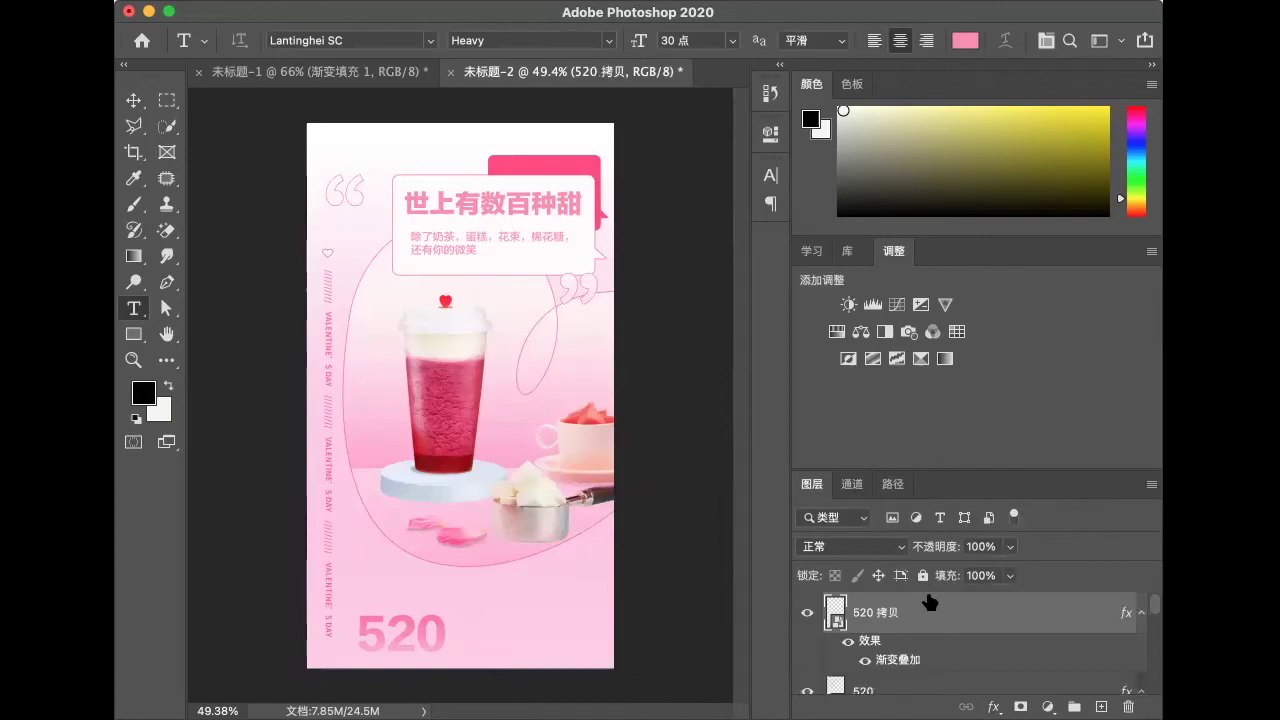
drag(921, 615, 917, 670)
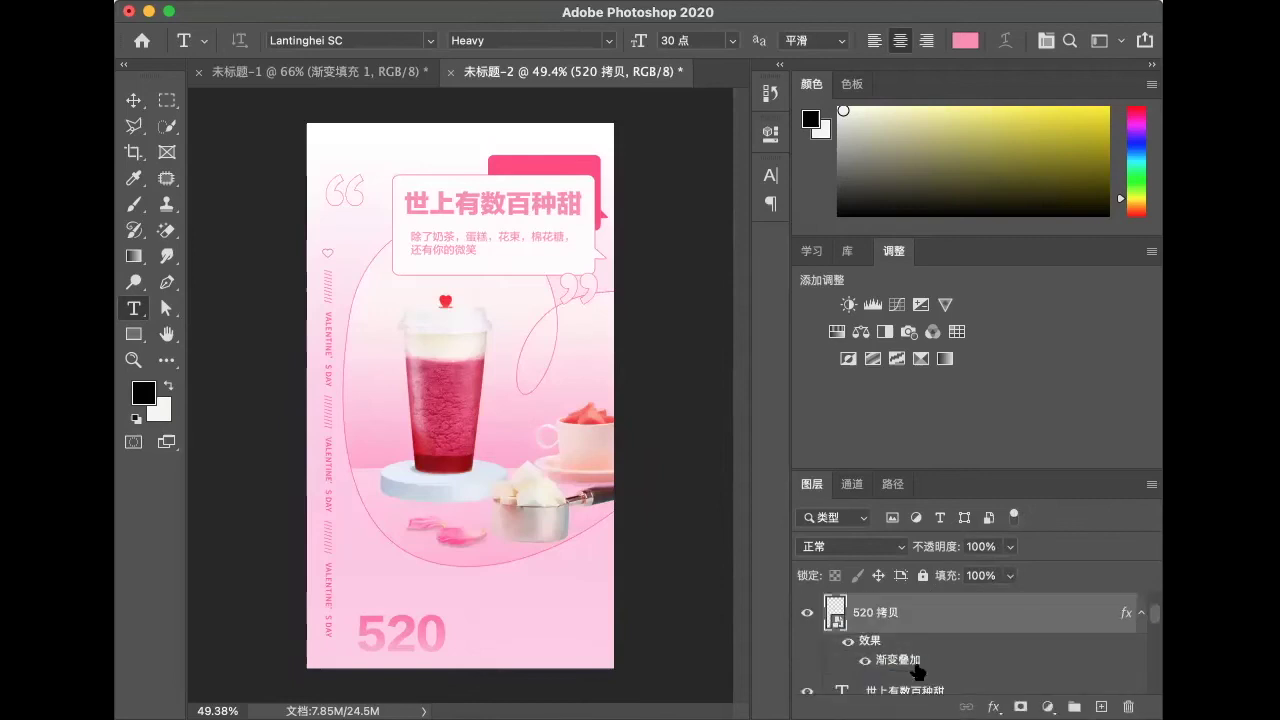
key(ctrl+t)
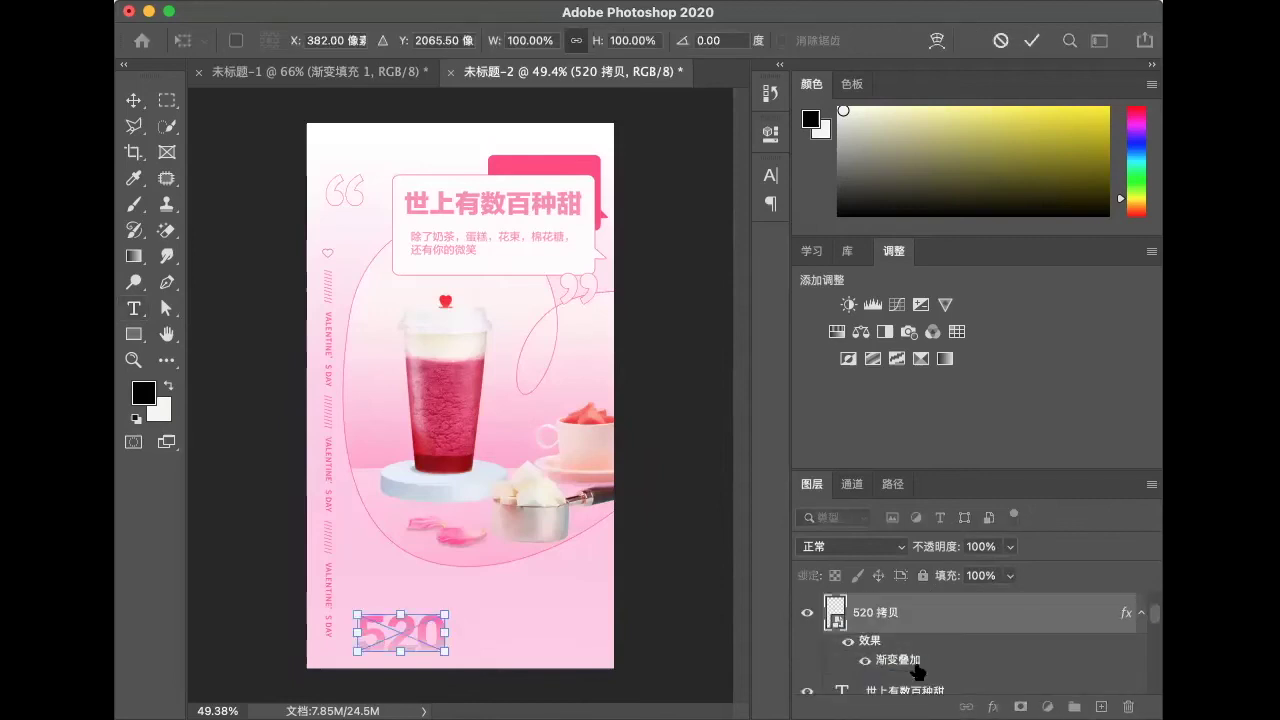
key(Up)
key(Up)
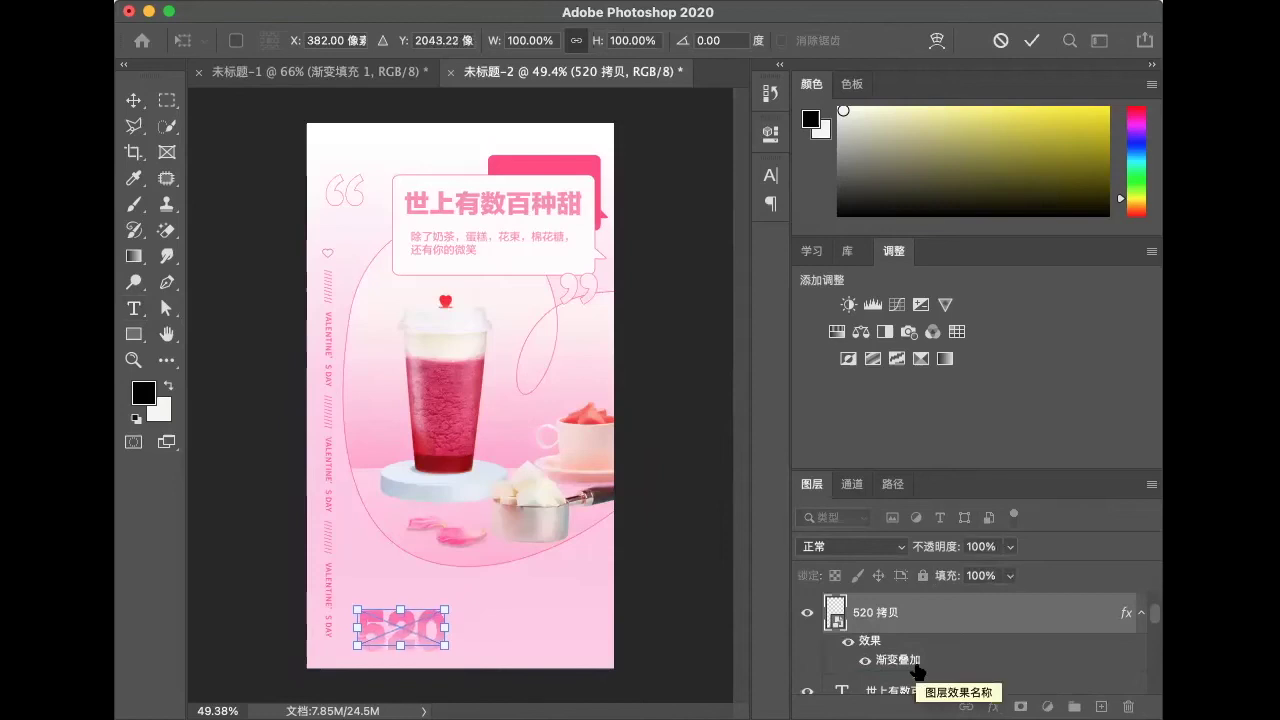
key(Up)
key(Up)
key(Up)
key(Up)
key(Up)
key(Return)
Set the 520 copy to 49% opacity and add a layer mask
click(1010, 546)
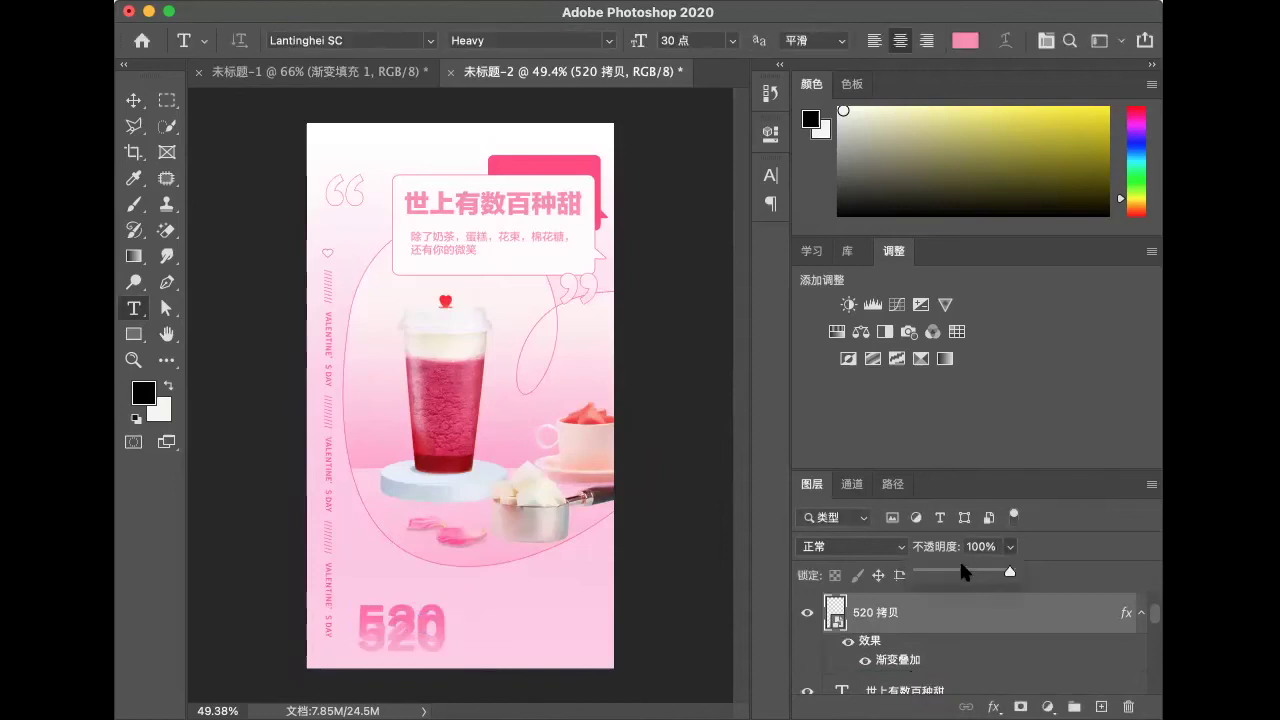
drag(1006, 568, 964, 572)
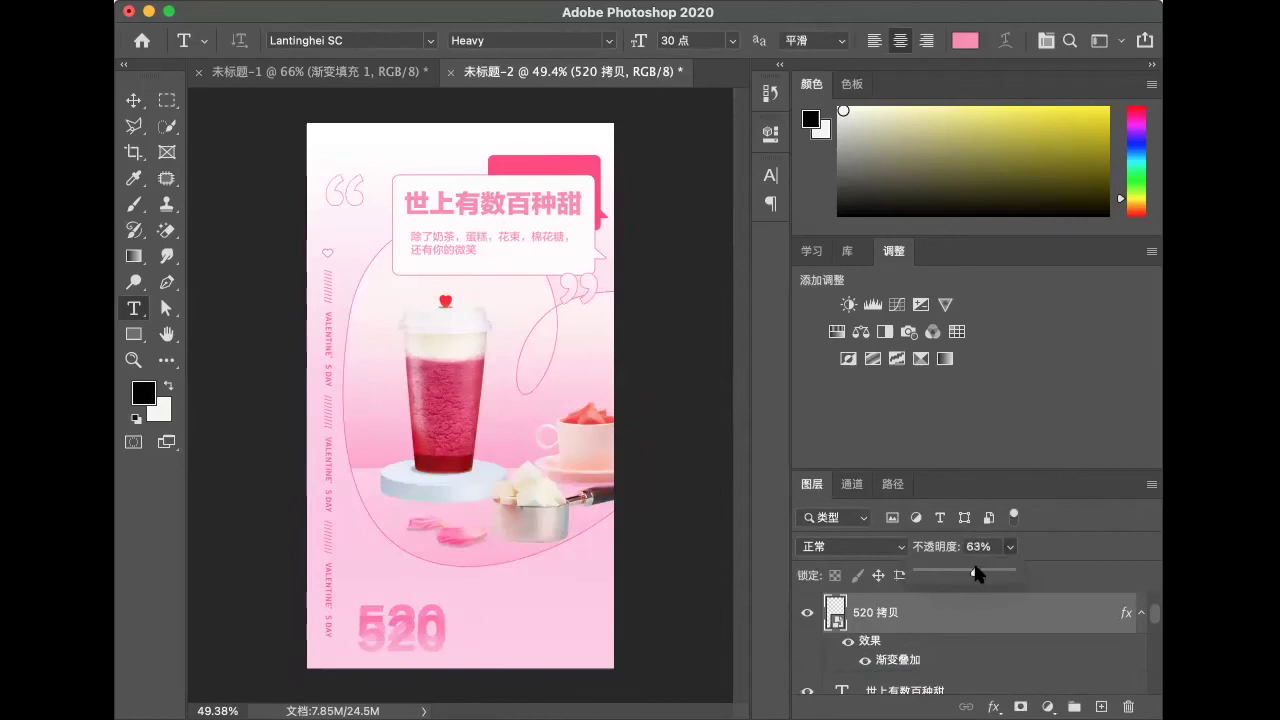
click(1020, 706)
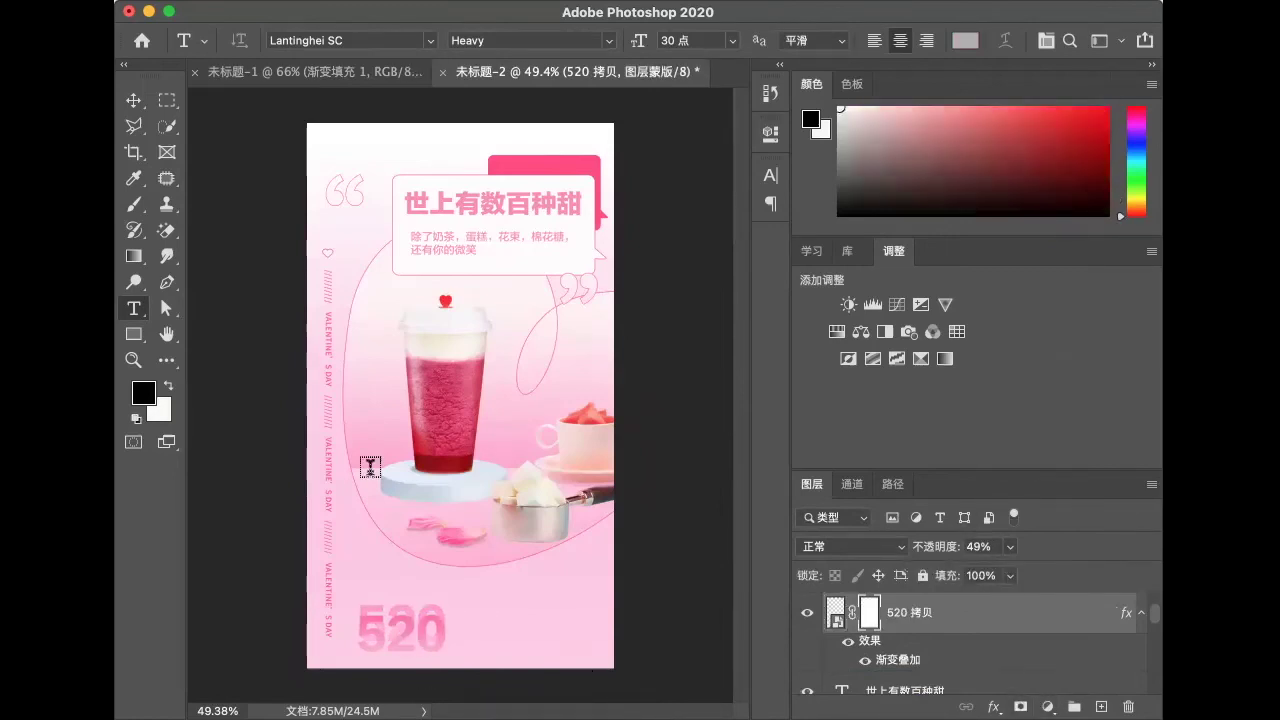
Paint on the copy's mask with a full-opacity brush, and duplicate the faded copy
key(b)
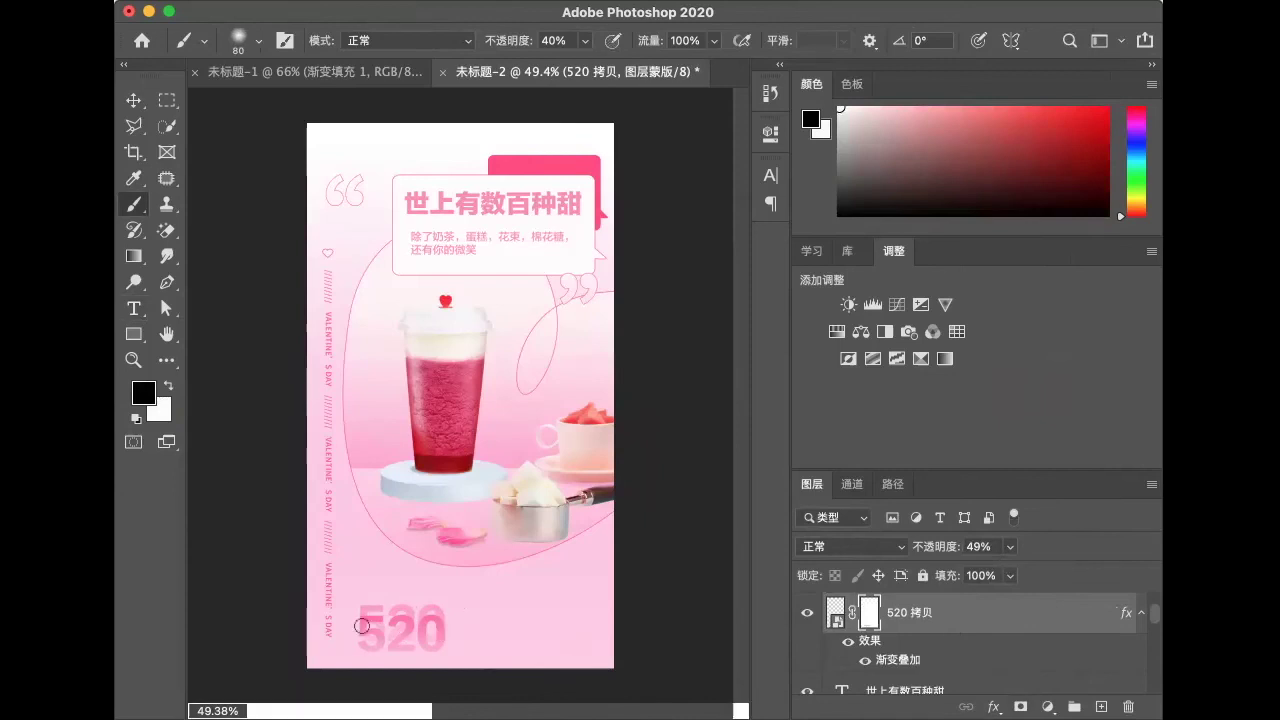
drag(574, 41, 637, 55)
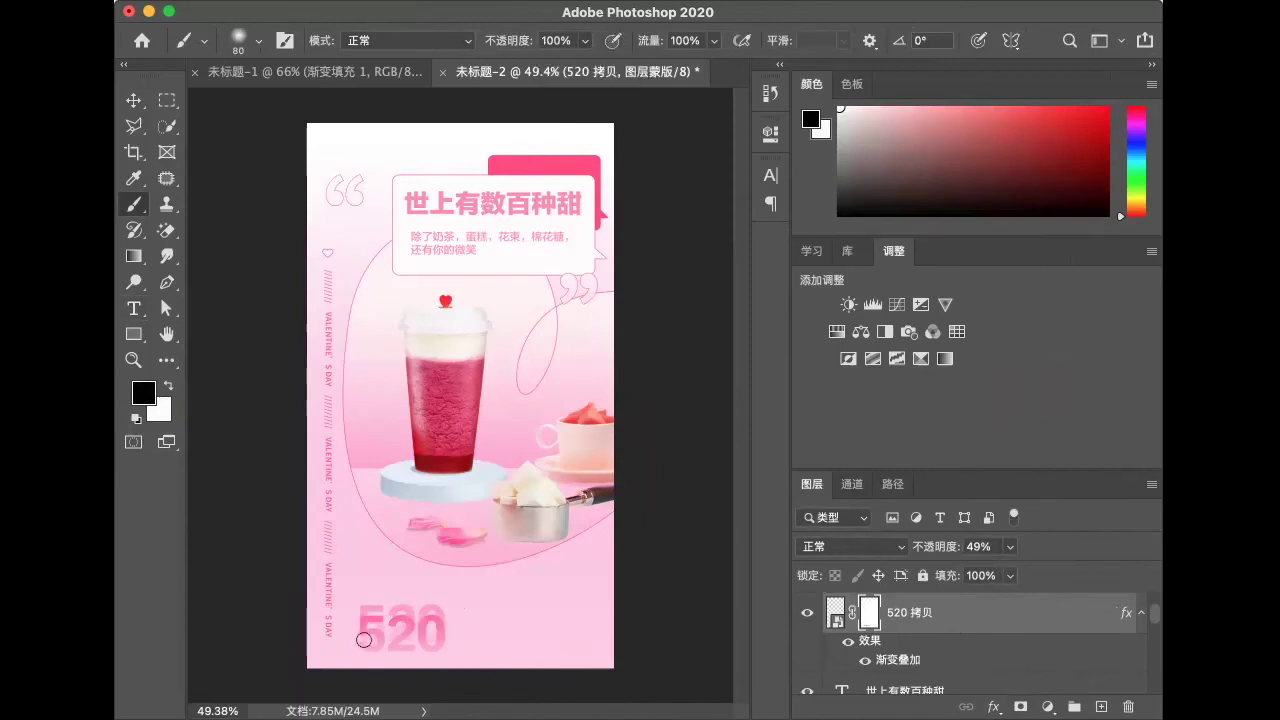
key(ctrl+j)
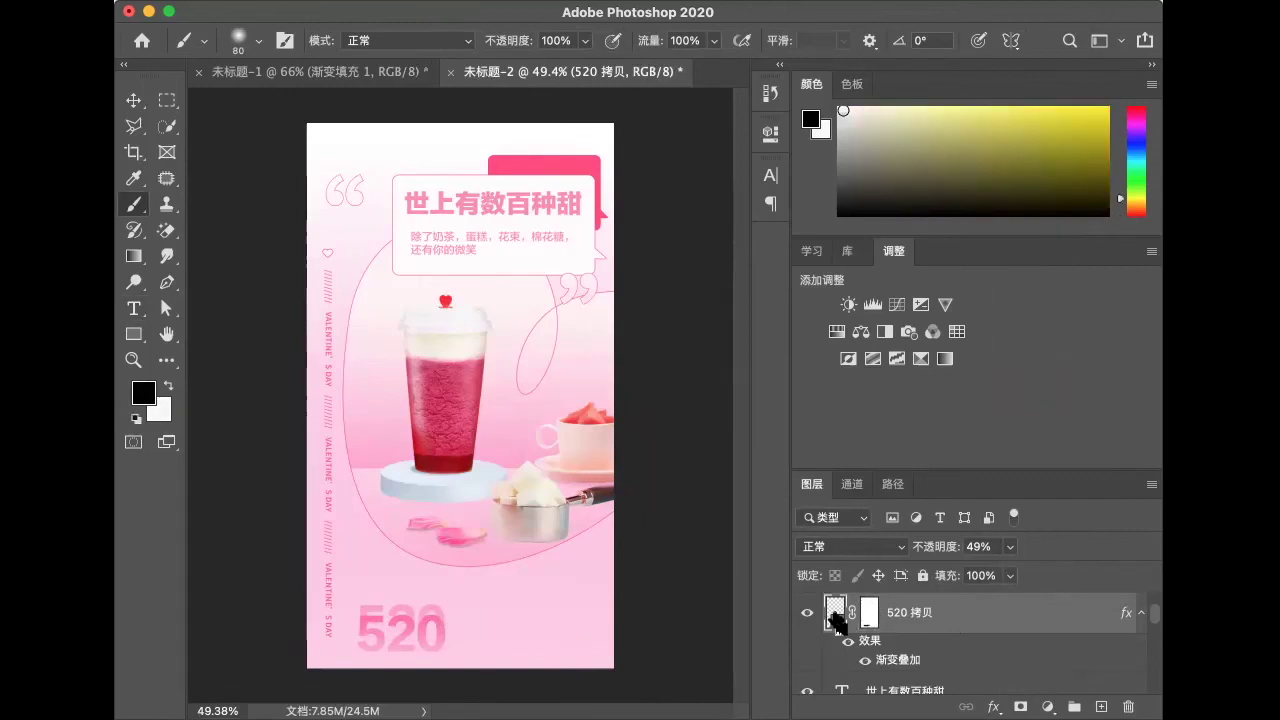
Move the new 520 copy higher and fade it to 28% opacity
key(ctrl+t)
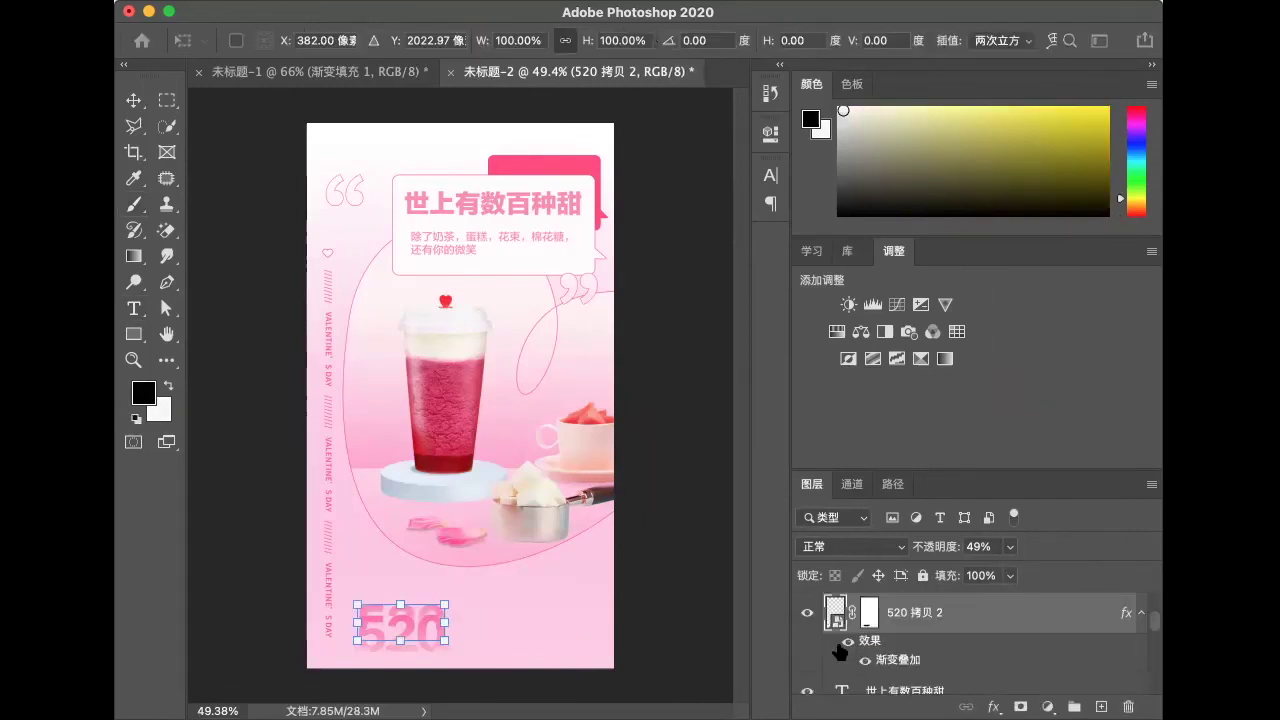
key(shift+Up)
key(shift+Up)
key(shift+Up)
key(shift+Up)
key(Up)
key(Up)
key(Up)
click(1010, 547)
drag(1010, 569, 991, 573)
key(alt+bracketleft)
Select the original 520 layer and start a text layer in near-white #fcfafb
key(b)
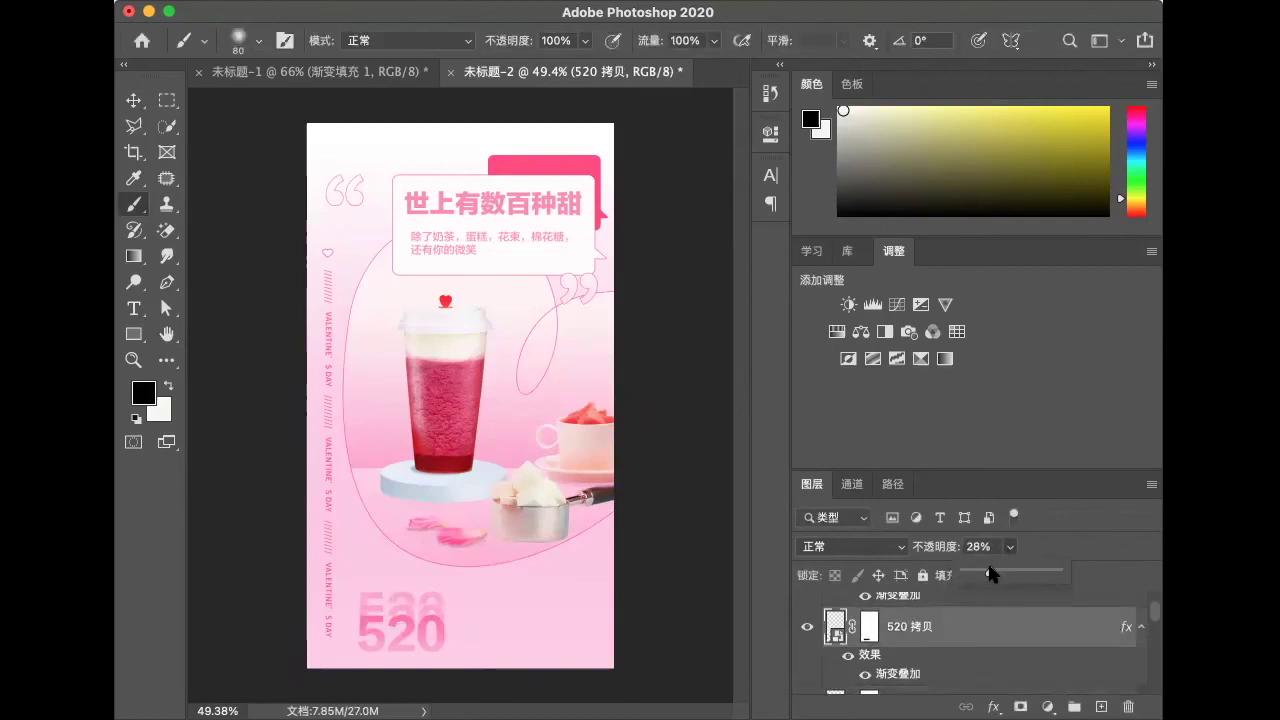
key(alt+bracketleft)
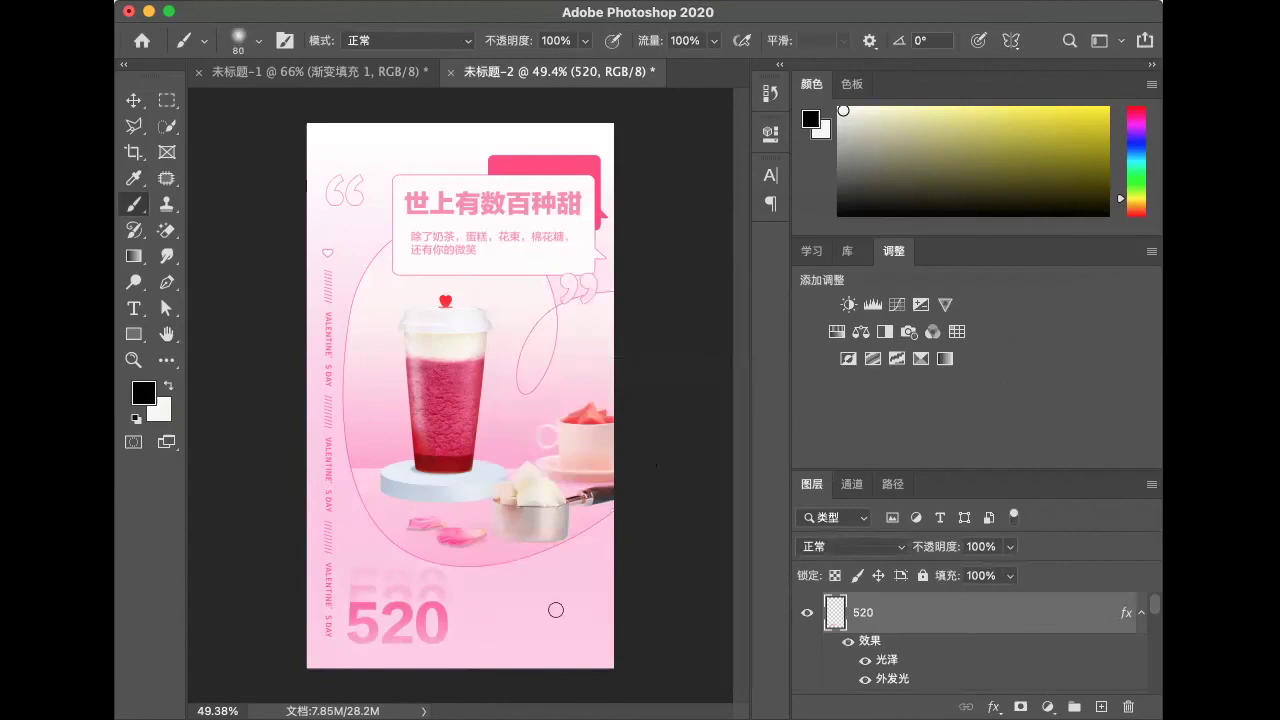
click(133, 308)
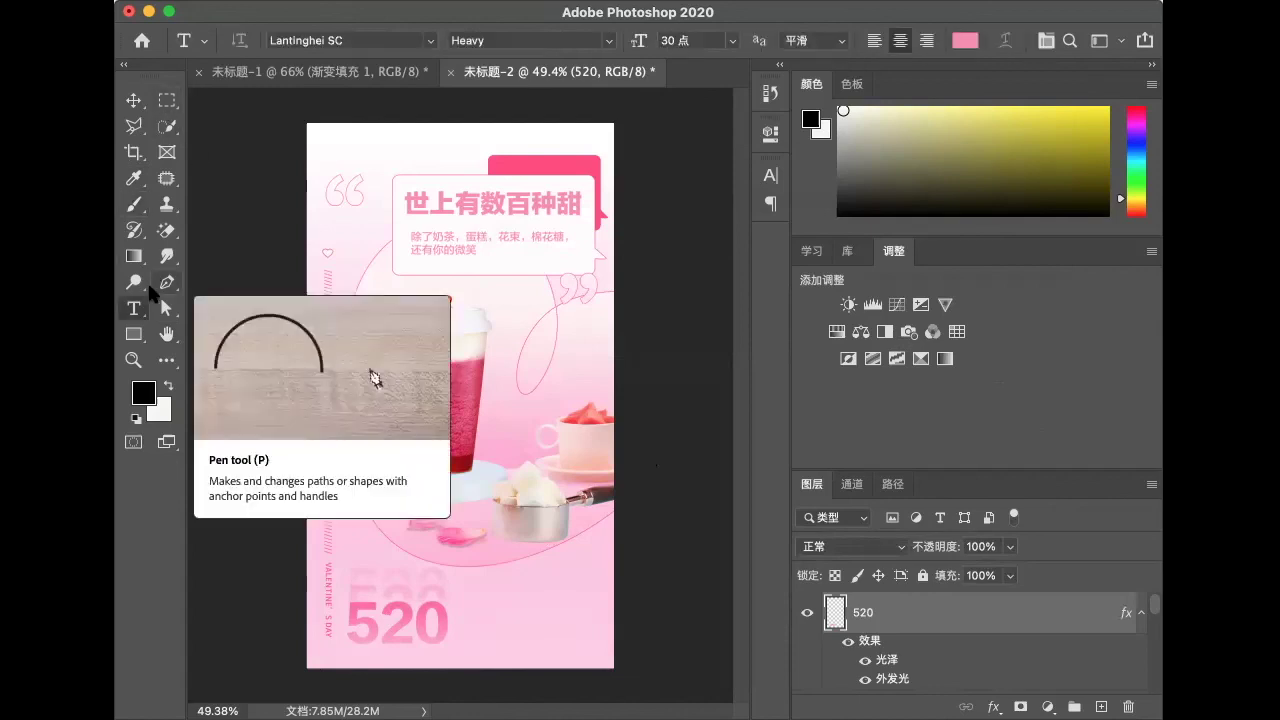
click(318, 133)
click(965, 40)
click(770, 212)
key(Return)
Type 'AT' in Apple Chancery at the top-left and scale it to about 225%
click(350, 40)
click(380, 175)
click(913, 640)
text(AT)
key(ctrl+t)
drag(328, 142, 345, 157)
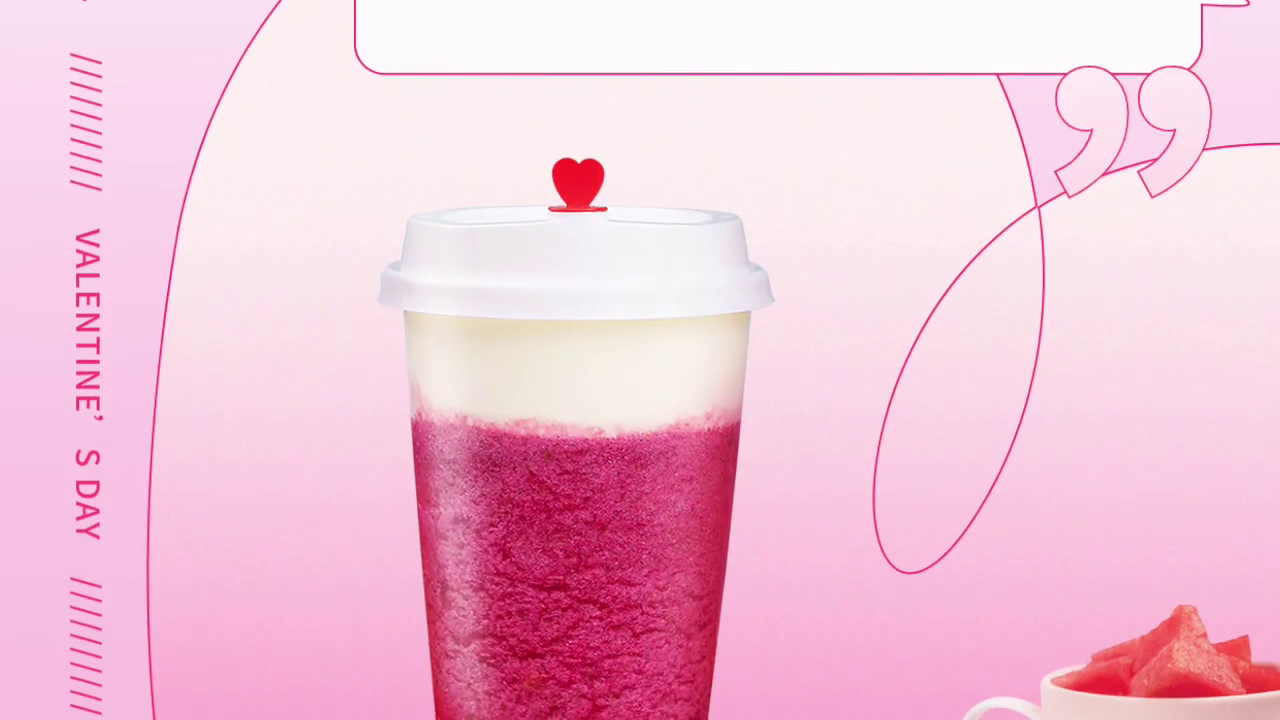